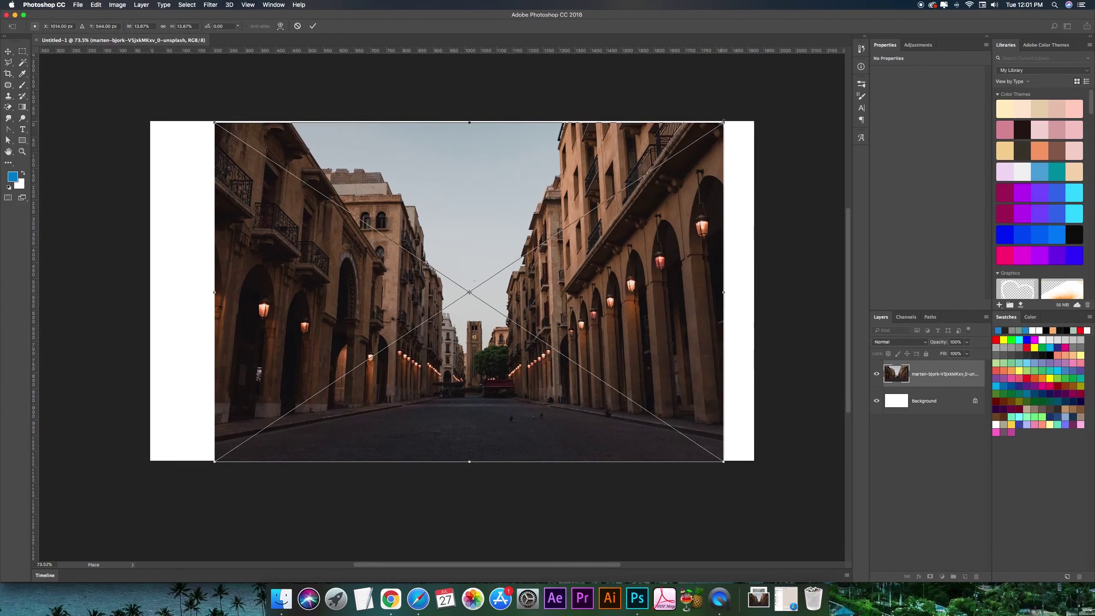
Step: Stretch the placed street photo to fill the canvas and commit it
drag(723, 123, 782, 88)
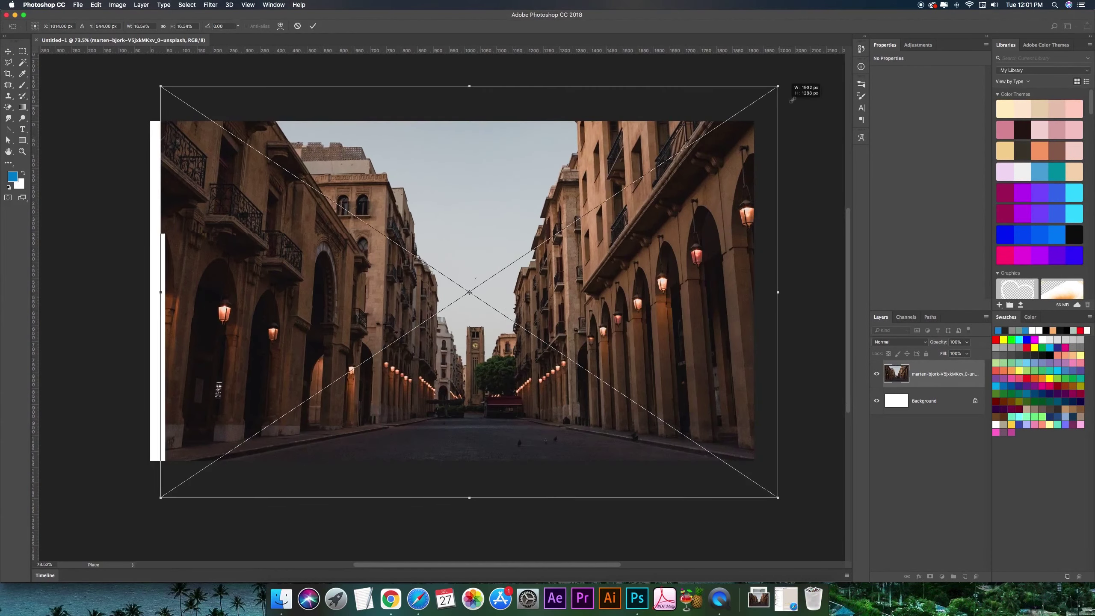
drag(653, 178, 633, 147)
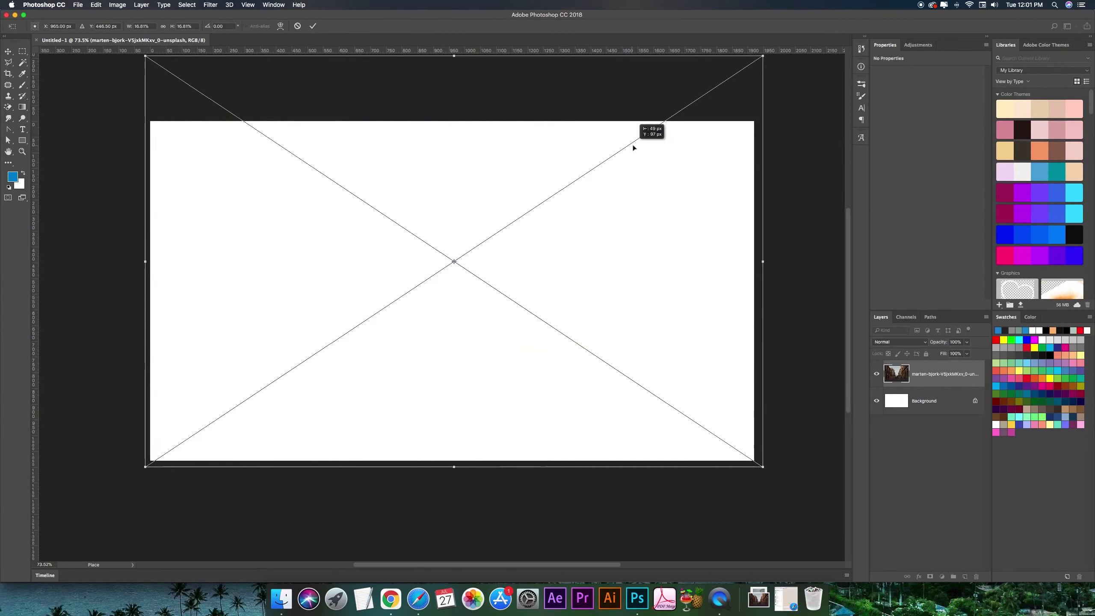
key(Return)
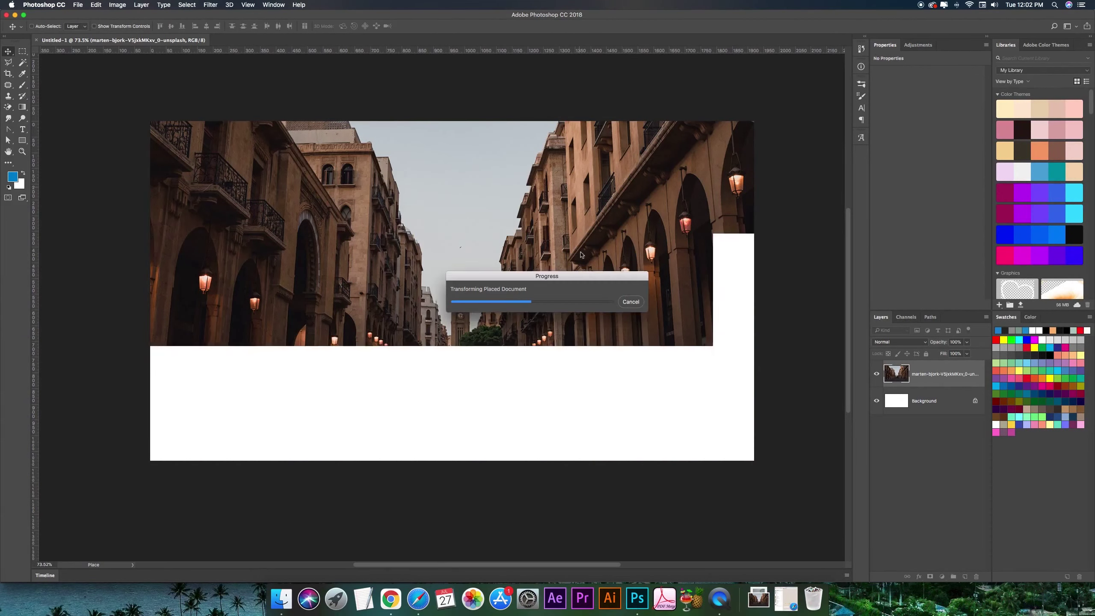
Step: Copy the Range Rover image from the browser and paste it into the document
click(390, 598)
click(563, 295)
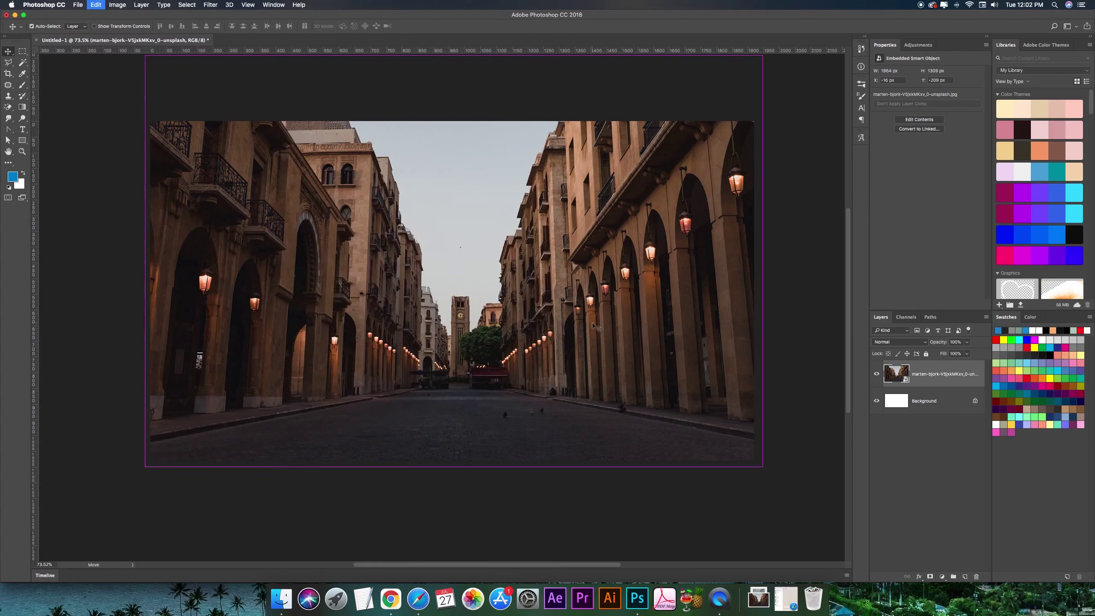
key(super+v)
Step: Move the pasted car down onto the road and convert it to a Smart Object
drag(431, 323, 436, 345)
click(899, 342)
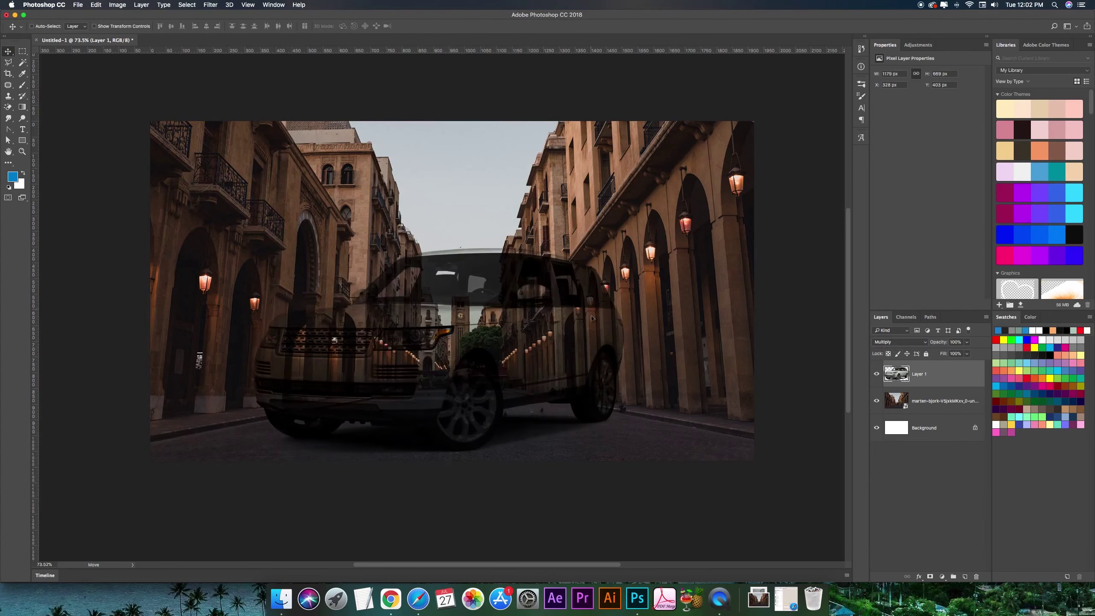
drag(586, 305, 589, 313)
right_click(936, 385)
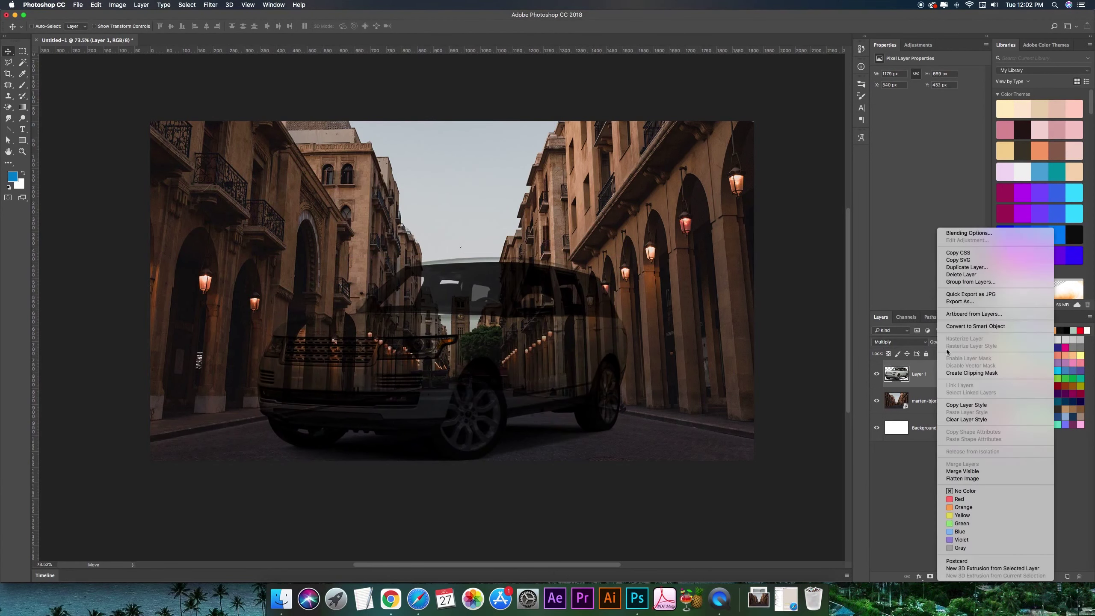
click(969, 327)
Step: Scale the car down to about 70% and shift it right
key(super+t)
drag(557, 465, 543, 455)
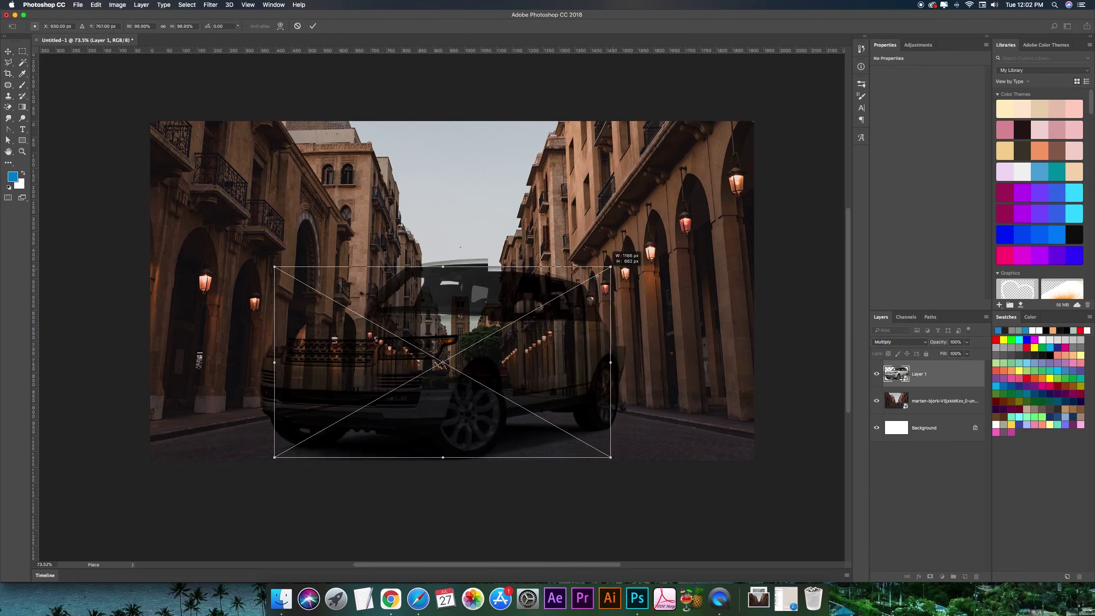
mouse_move(490, 348)
mouse_down()
mouse_move(526, 355)
mouse_move(523, 375)
mouse_up()
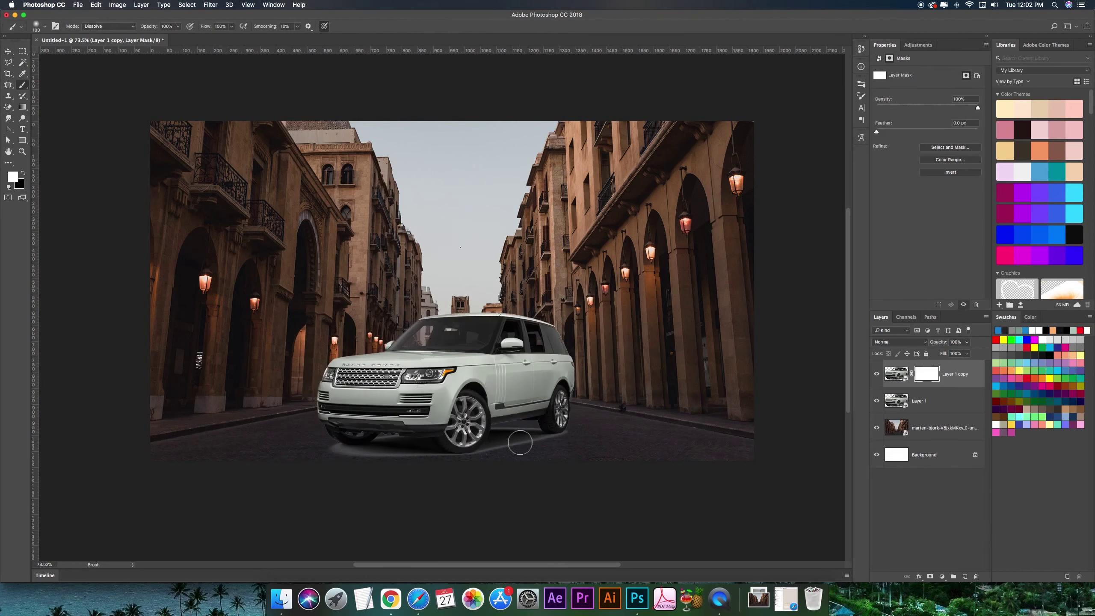
Step: Paint black on the car's layer mask to remove the bright glow under the bumper
key(x)
drag(526, 440, 520, 440)
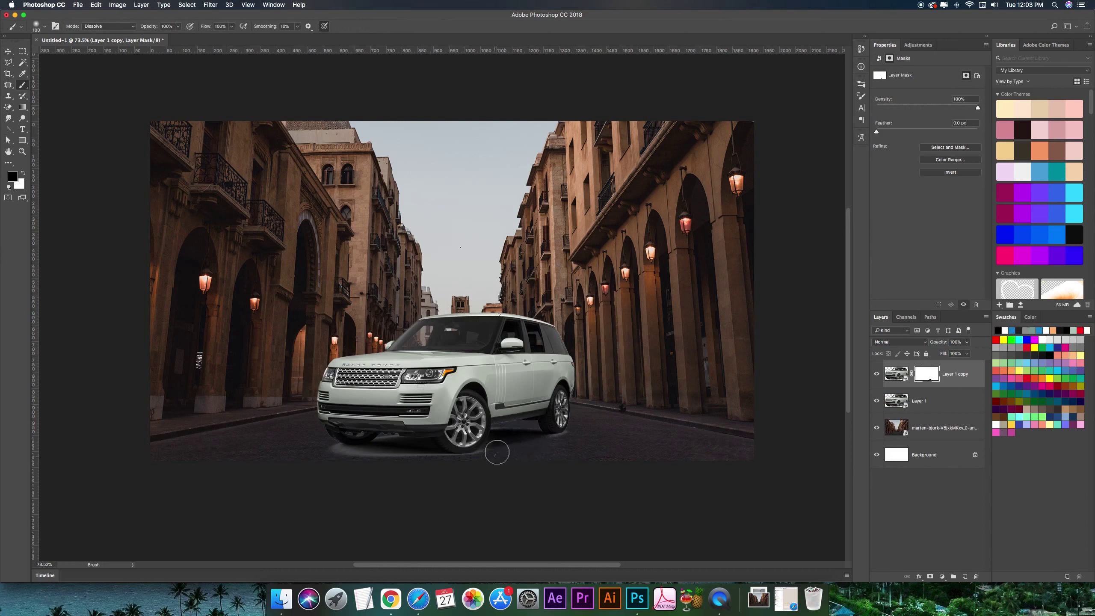
mouse_move(464, 465)
mouse_down()
mouse_move(337, 452)
mouse_move(386, 450)
mouse_up()
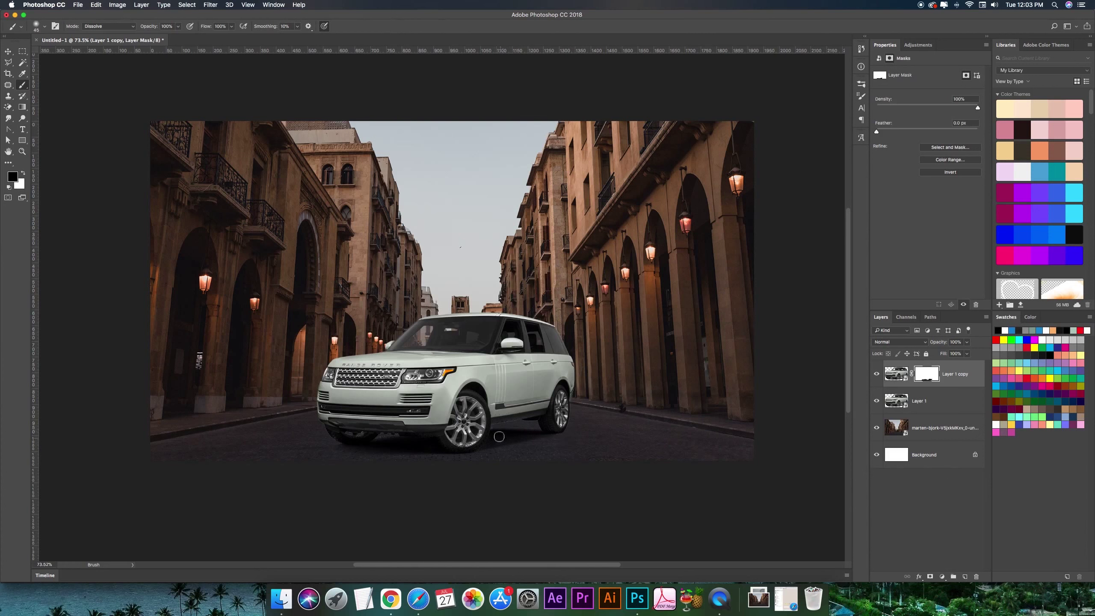
Step: Add a Curves adjustment clipped to the car, darkening its midtones
key(v)
click(942, 576)
click(948, 453)
key(ctrl+alt+g)
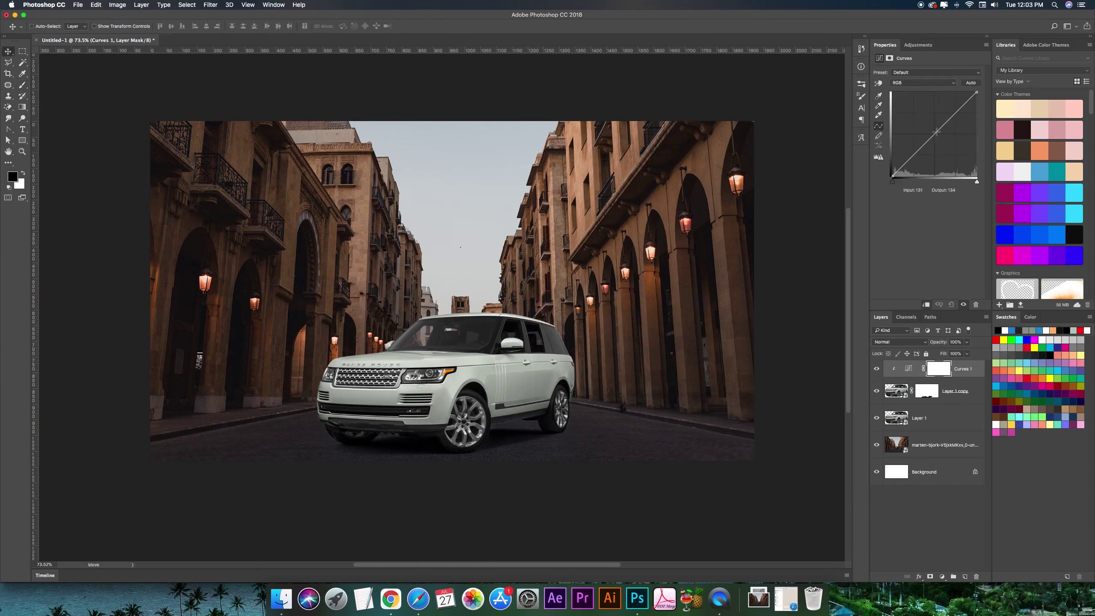
drag(936, 132, 941, 136)
Step: Add Exposure and Levels adjustments clipped to the car, deepening its shadows
click(942, 577)
click(934, 300)
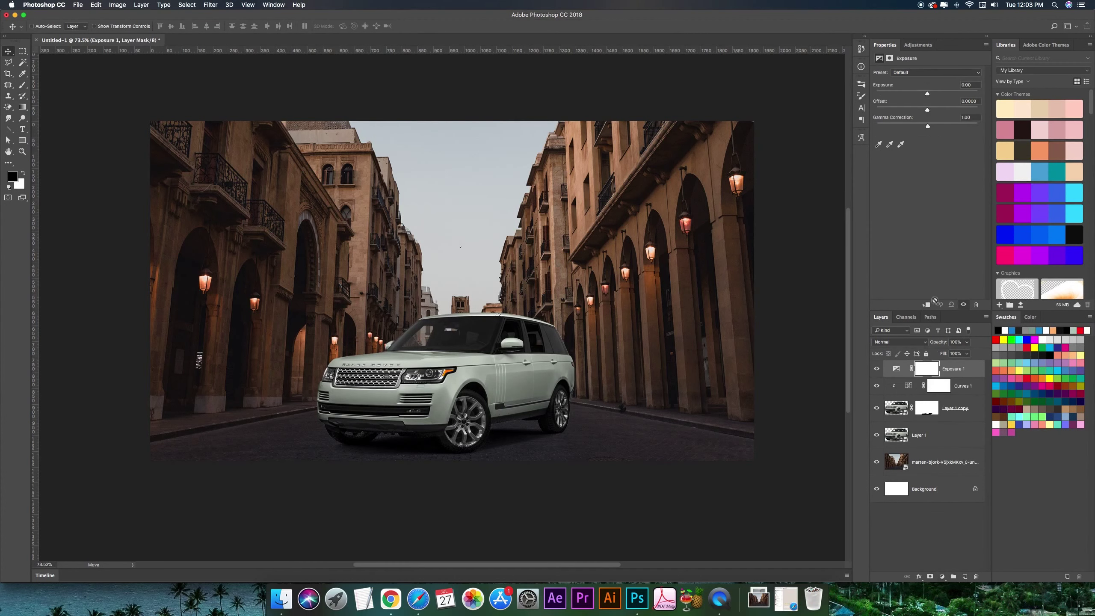
alt+click(900, 375)
text(-0.2)
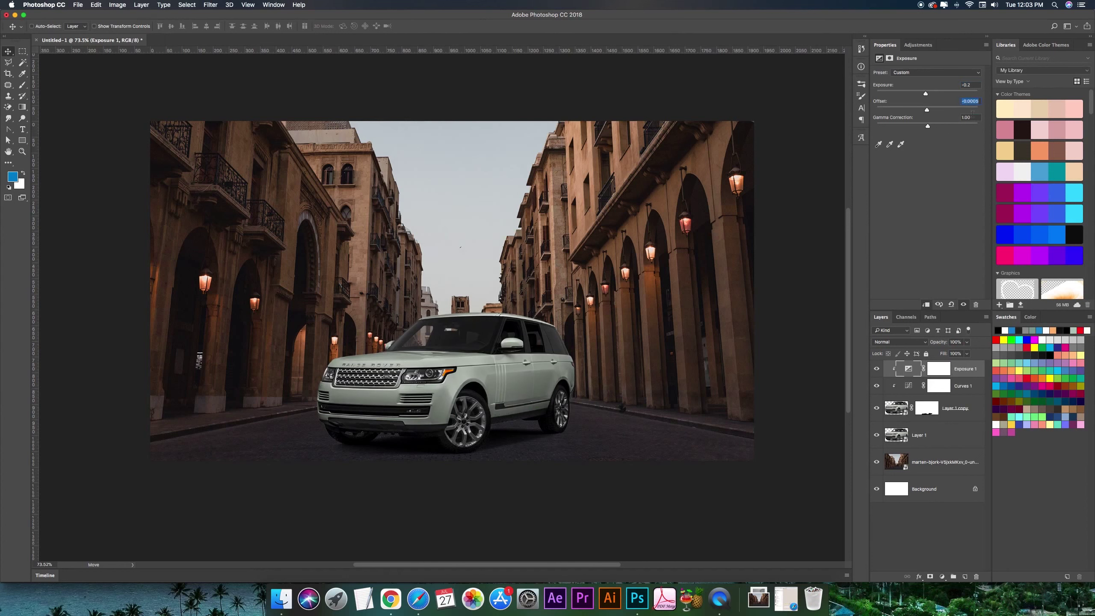
click(942, 577)
click(953, 451)
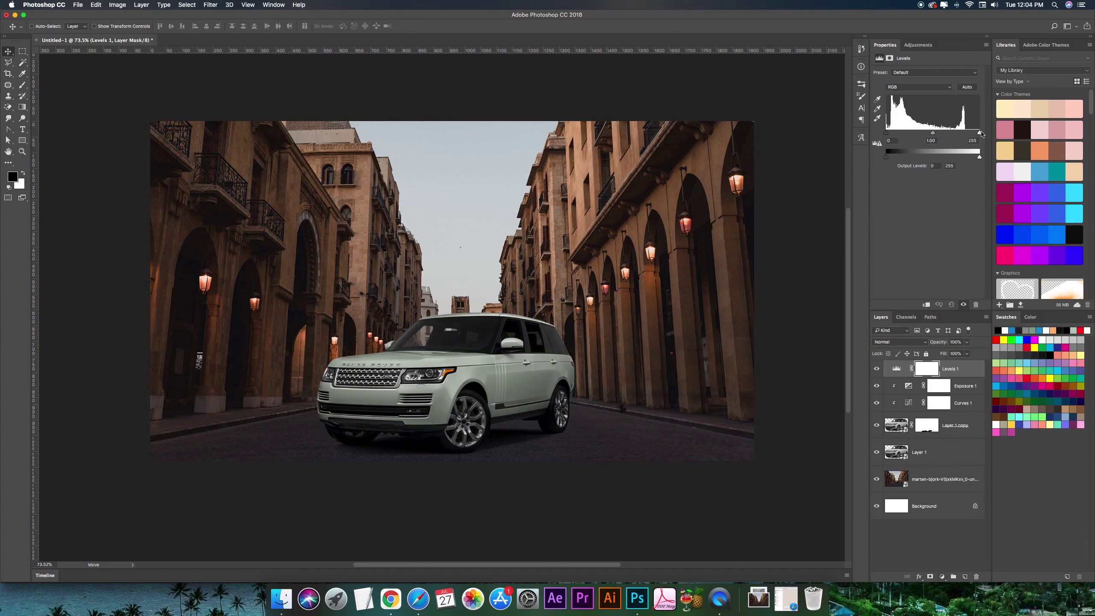
alt+click(898, 375)
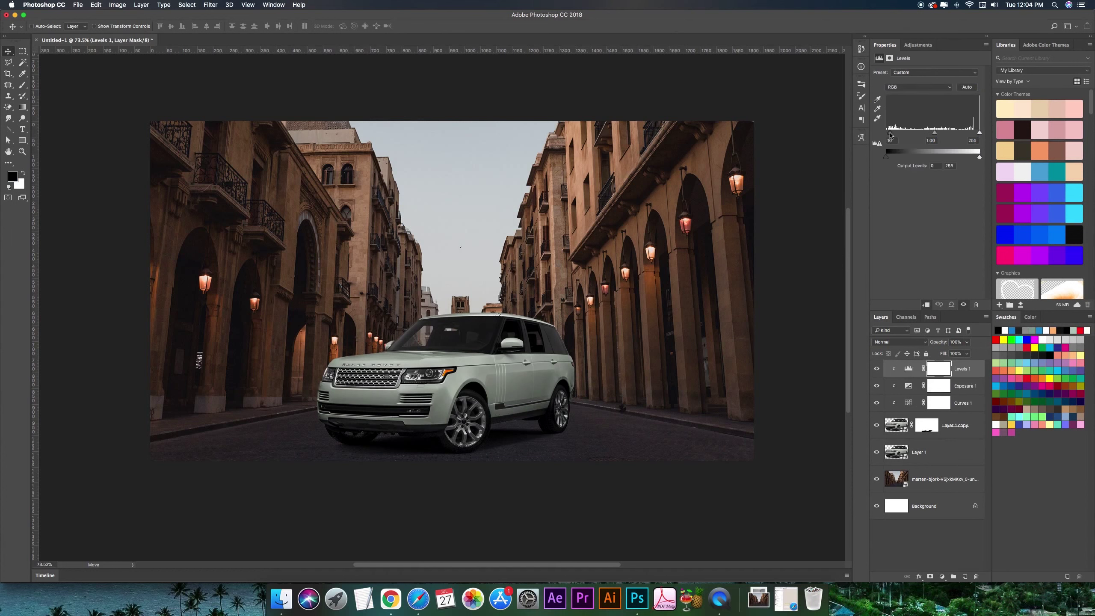
drag(889, 135, 892, 135)
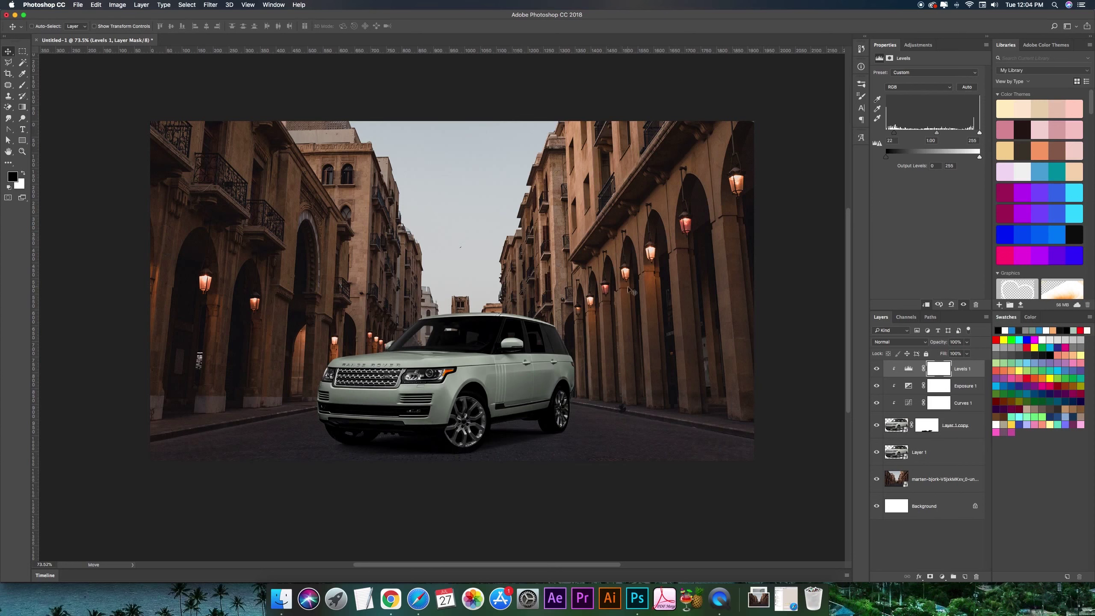
Step: Add a Curves adjustment above the street photo and pull it up to brighten the street
click(944, 479)
click(941, 577)
click(956, 455)
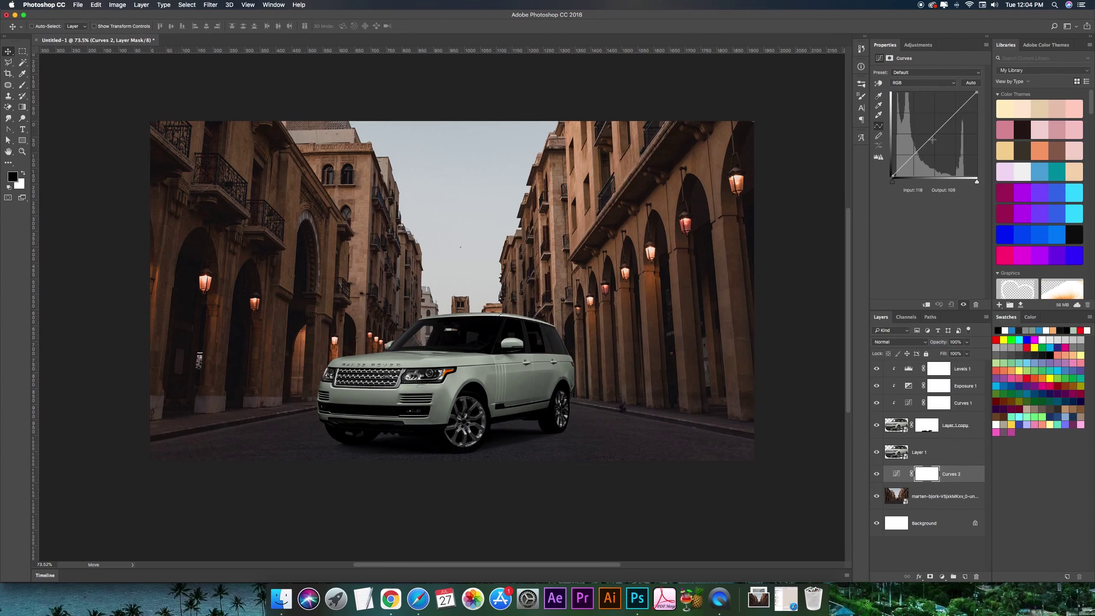
drag(931, 140, 932, 131)
scroll(607, 311, left, 3)
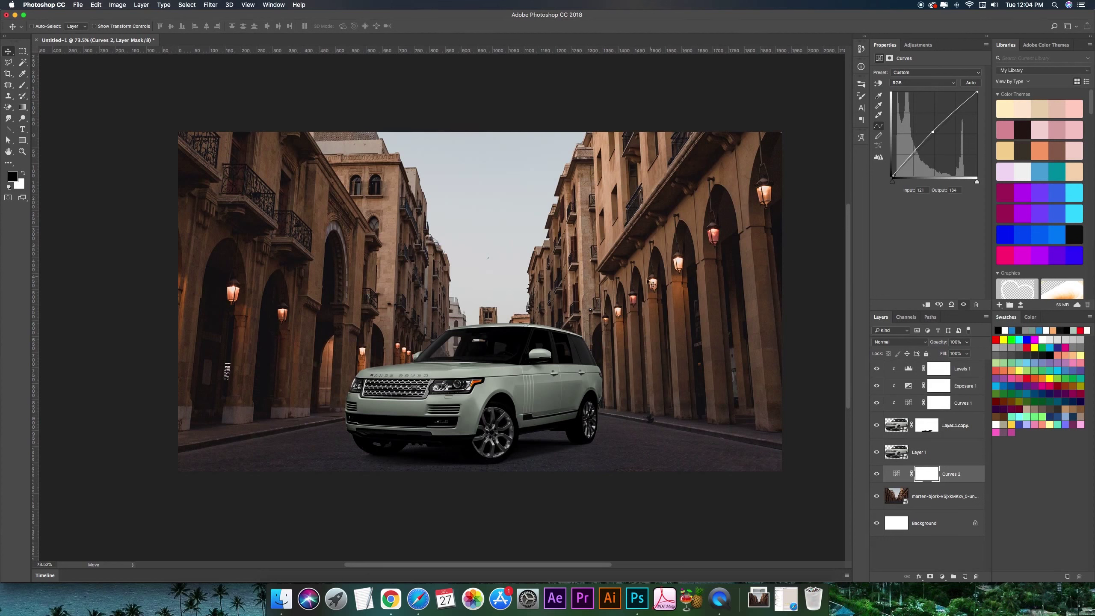
Step: Add a Color Lookup adjustment on top using the 3Strip.look 3DLUT
click(961, 369)
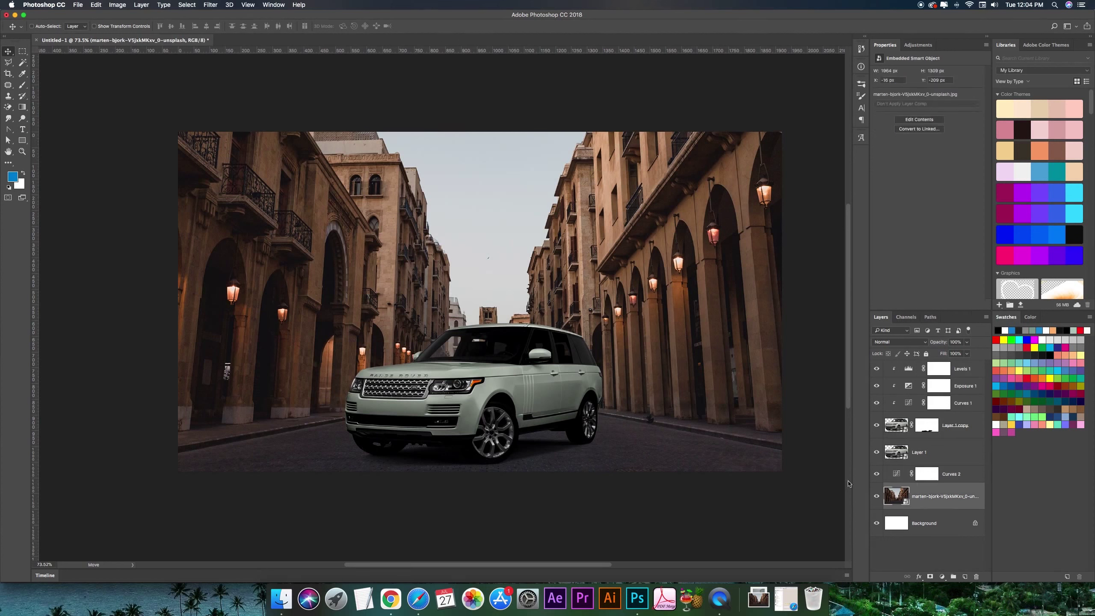
click(941, 577)
click(952, 520)
click(928, 73)
click(927, 81)
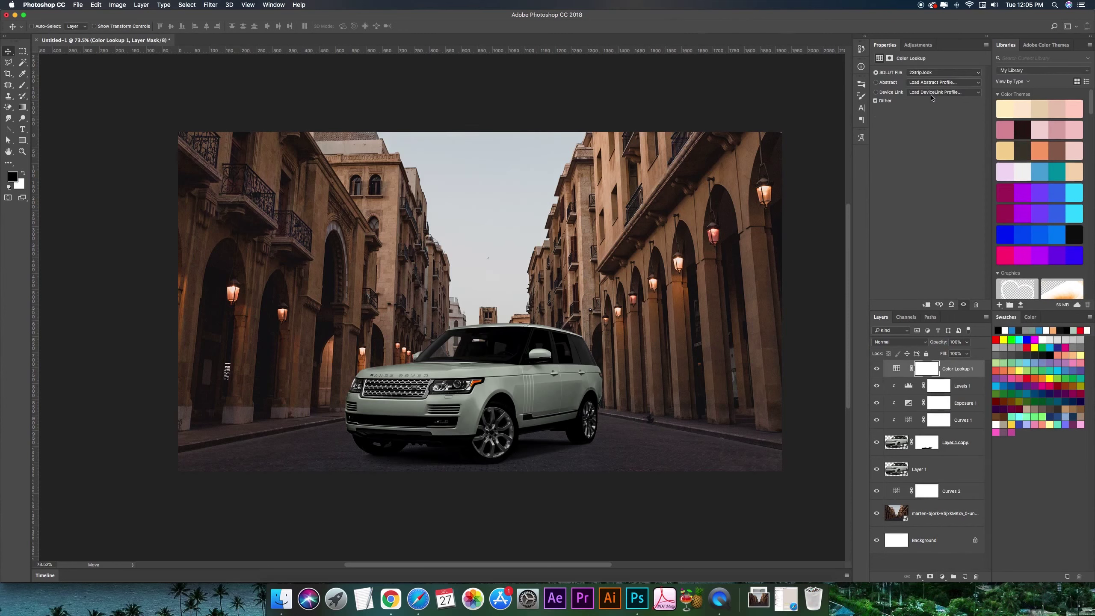
click(928, 73)
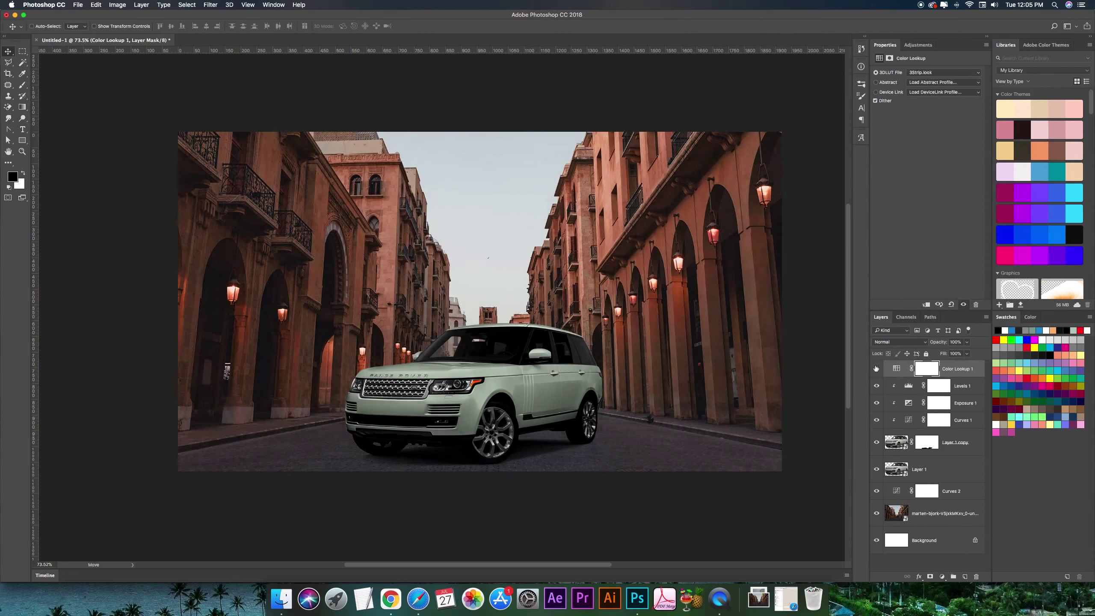
Step: Compare Crisp_Warm and Bleach Bypass looks, then settle on 3Strip at 80% opacity
click(942, 72)
key(Down)
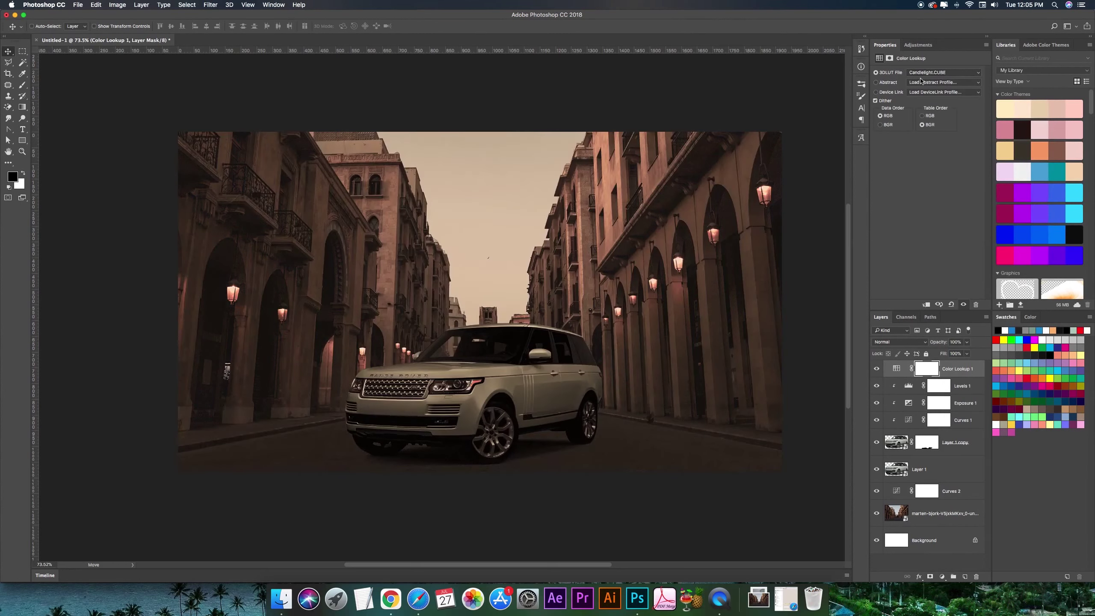
key(Down)
key(Up)
click(916, 73)
click(916, 77)
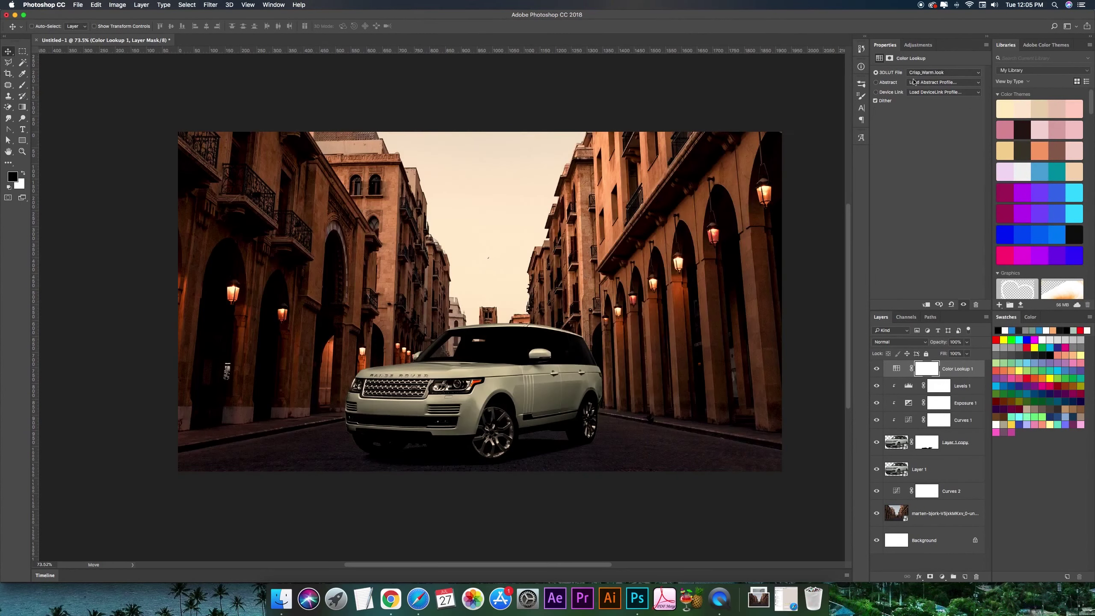
click(916, 81)
key(Down)
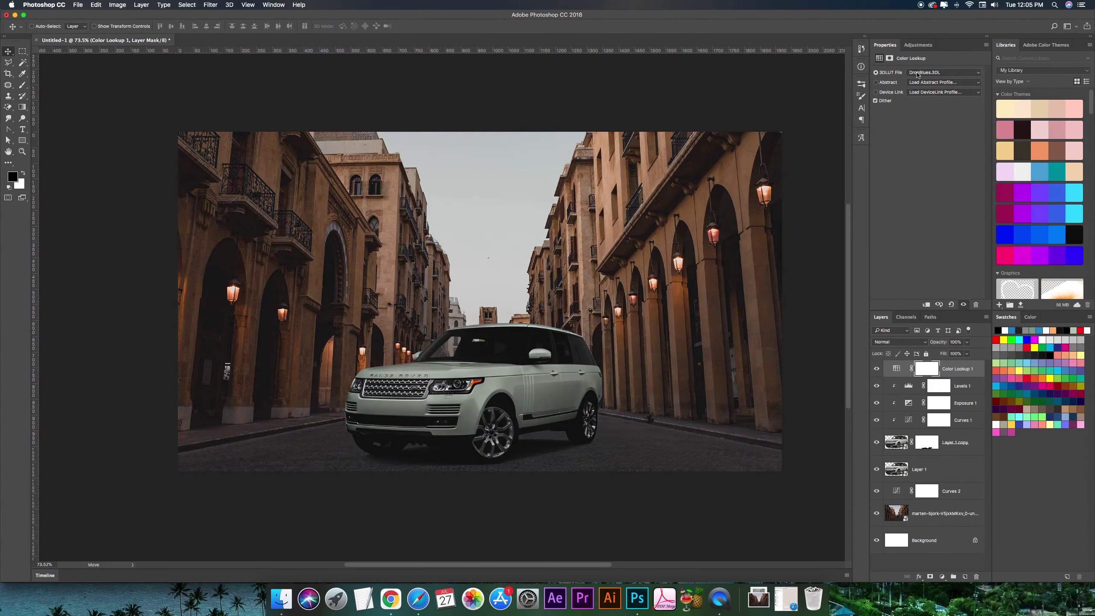
click(920, 72)
click(919, 64)
key(8)
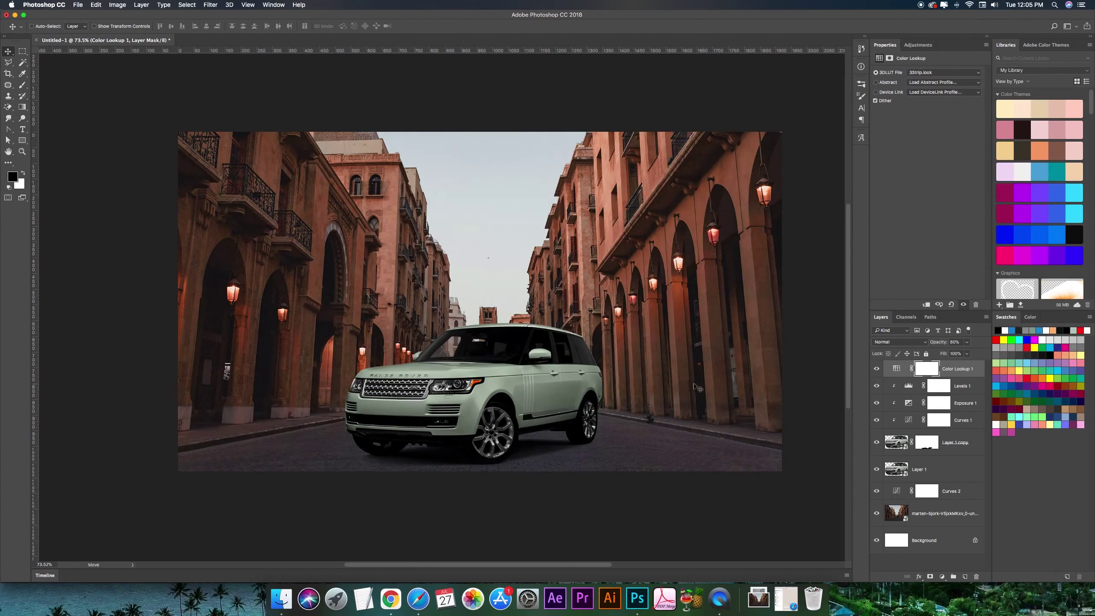
click(948, 491)
Step: Draw an outline rectangle over the car and narrow it from the right
key(u)
mouse_move(347, 254)
mouse_down()
mouse_move(716, 392)
mouse_move(789, 387)
mouse_up()
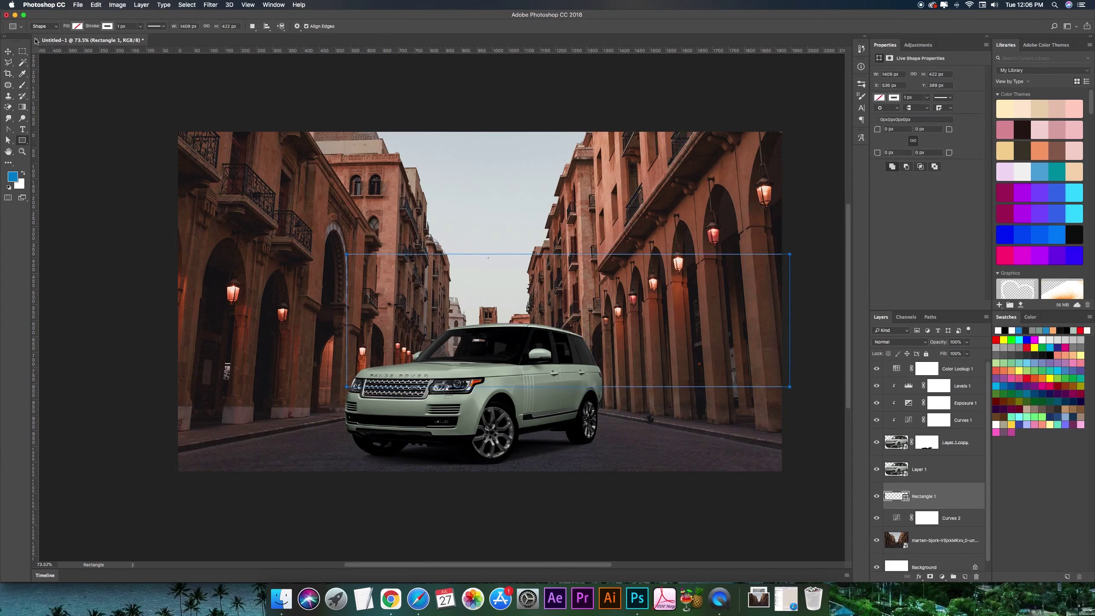
key(ctrl+t)
drag(789, 320, 469, 315)
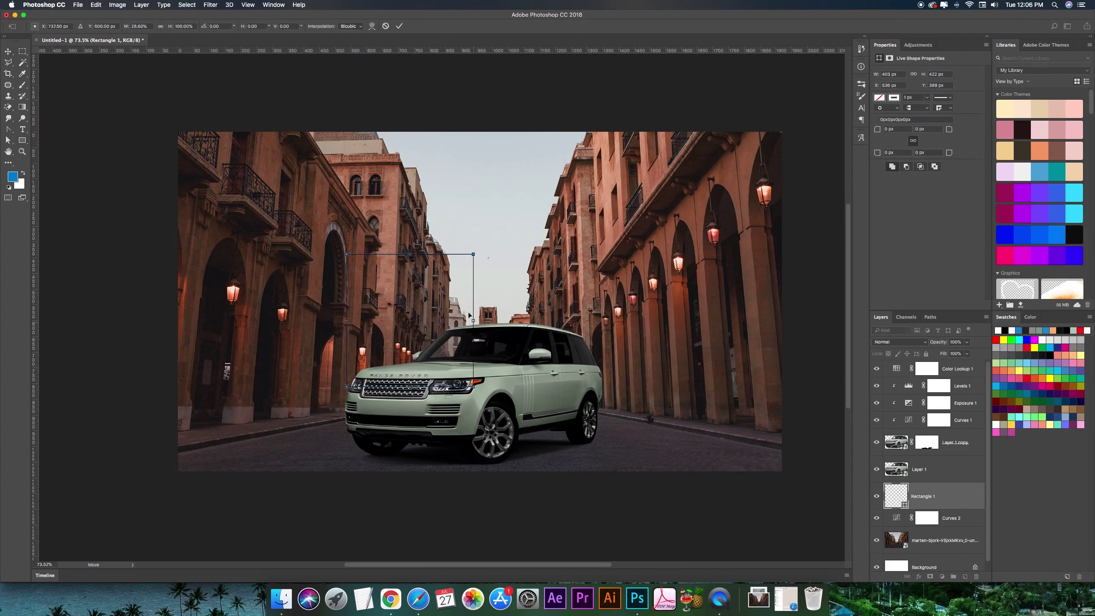
key(Return)
Step: Move the rectangle to the top of the layer stack and stretch it around the car
key(v)
drag(417, 289, 386, 267)
key(ctrl+shift+bracketright)
key(ctrl+t)
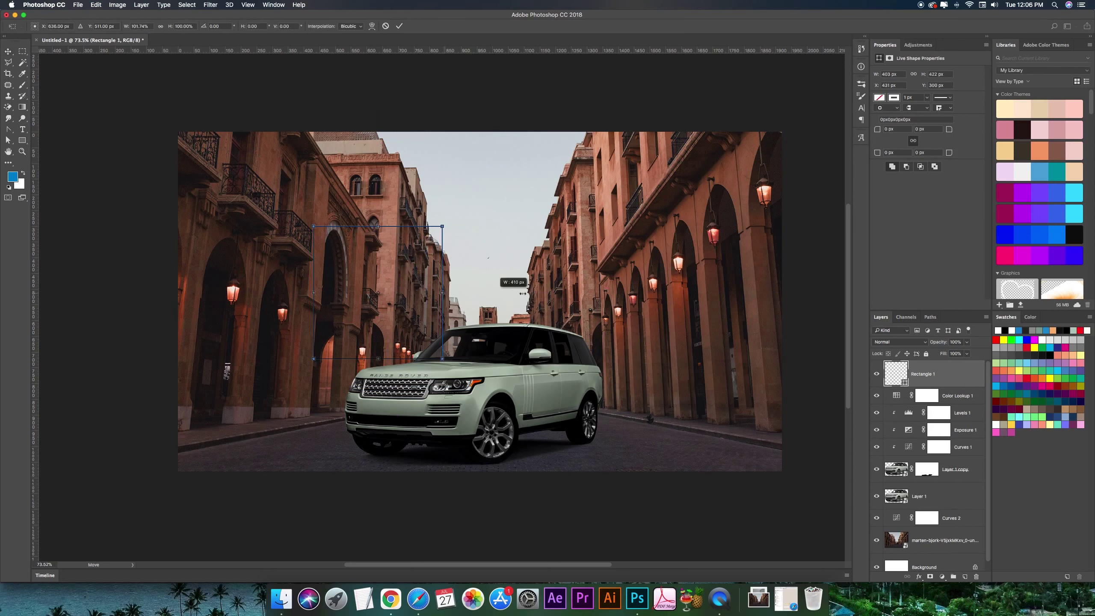
drag(440, 292, 600, 293)
drag(457, 358, 457, 451)
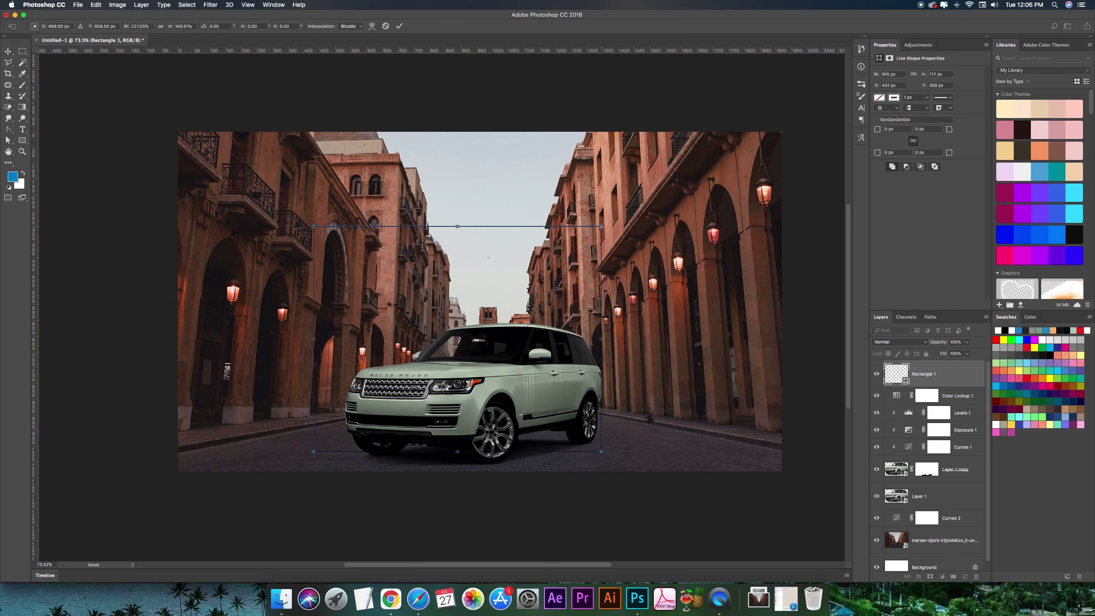
drag(601, 226, 562, 270)
key(Return)
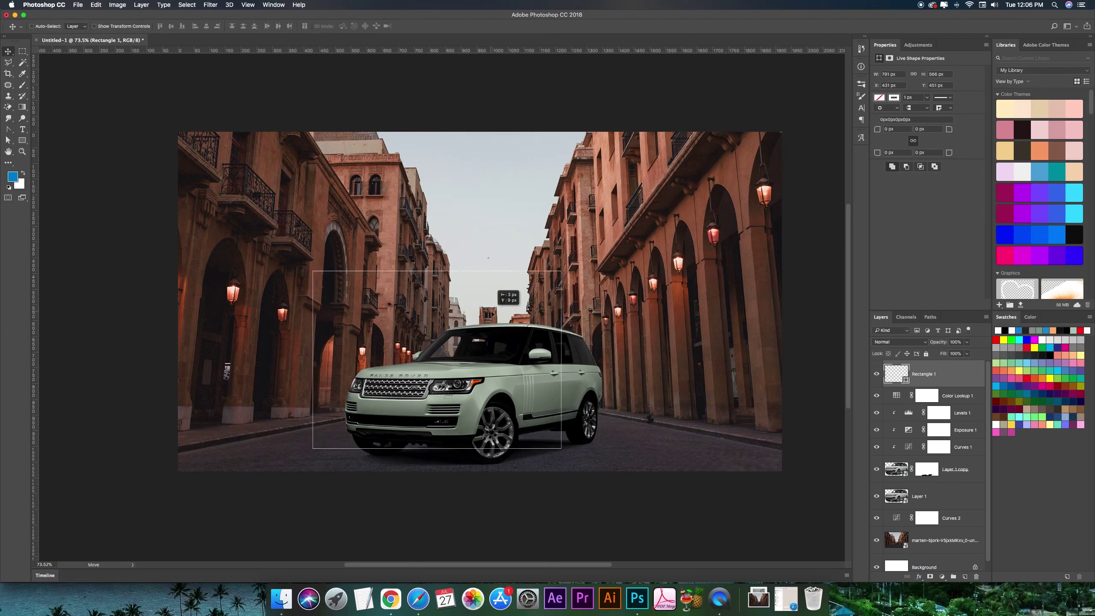
Step: Nudge the frame higher and pull its corners in for the final fit
drag(493, 320, 492, 316)
key(ctrl+t)
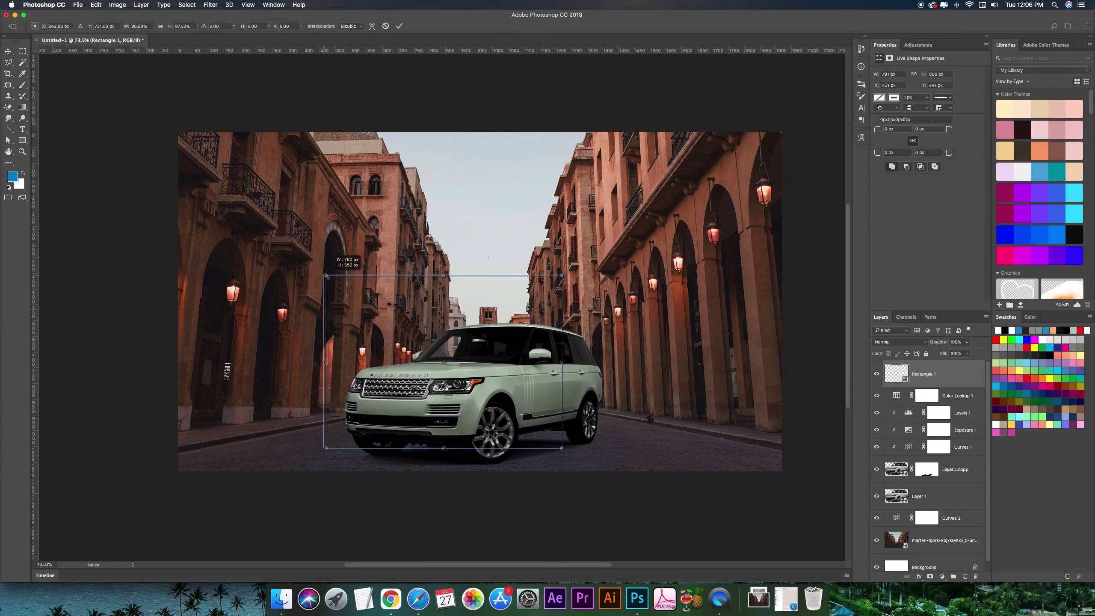
drag(313, 271, 327, 277)
drag(562, 446, 563, 444)
key(Return)
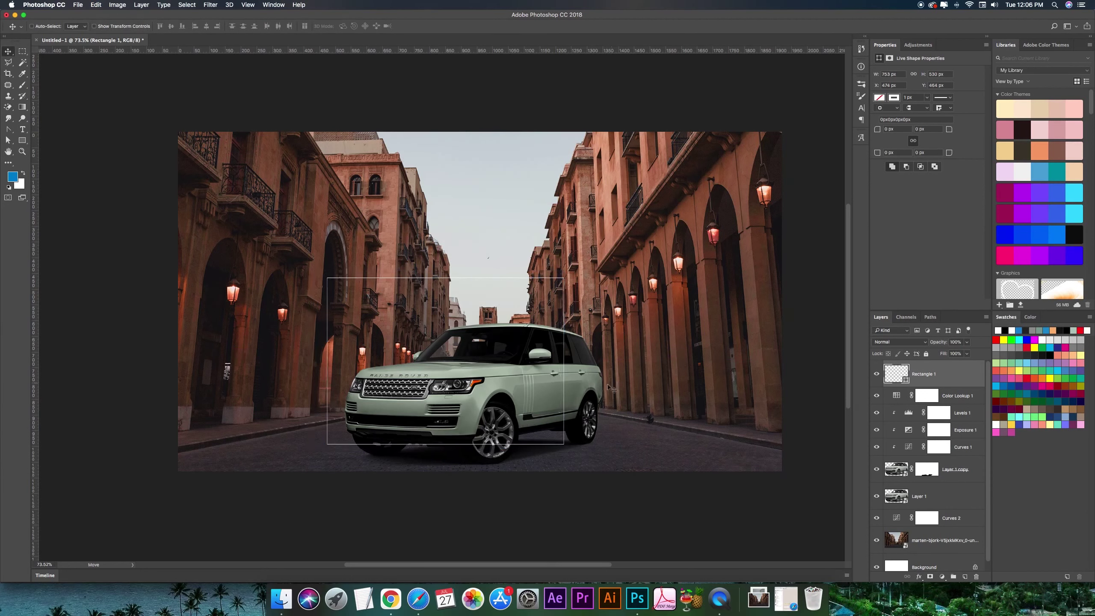
Step: Apply a Gaussian Blur smart filter to the Layer 1 copy car layer
click(899, 476)
click(210, 5)
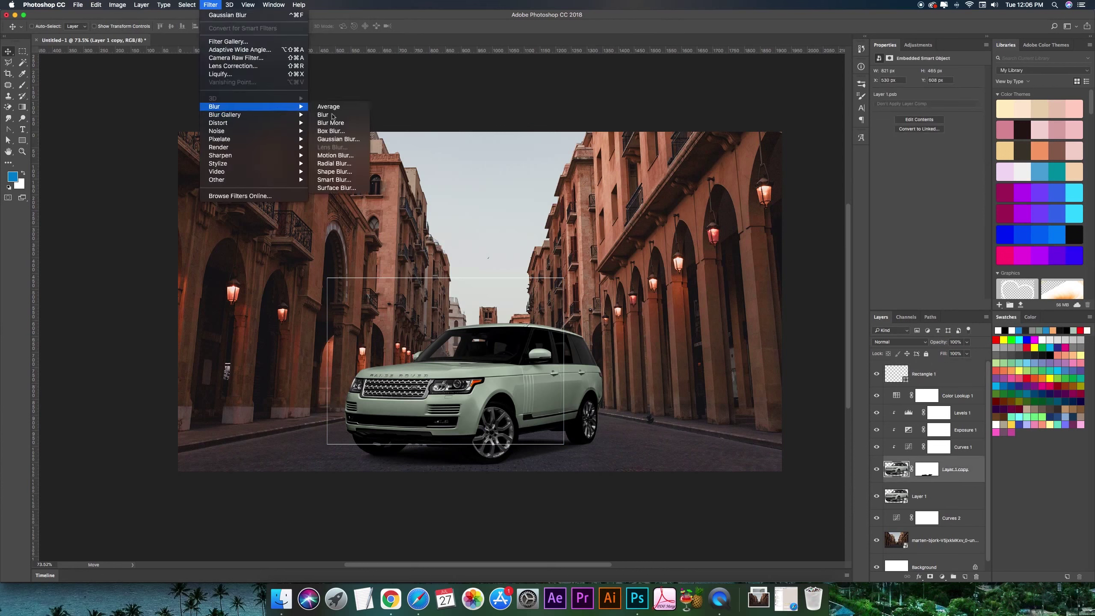
click(336, 139)
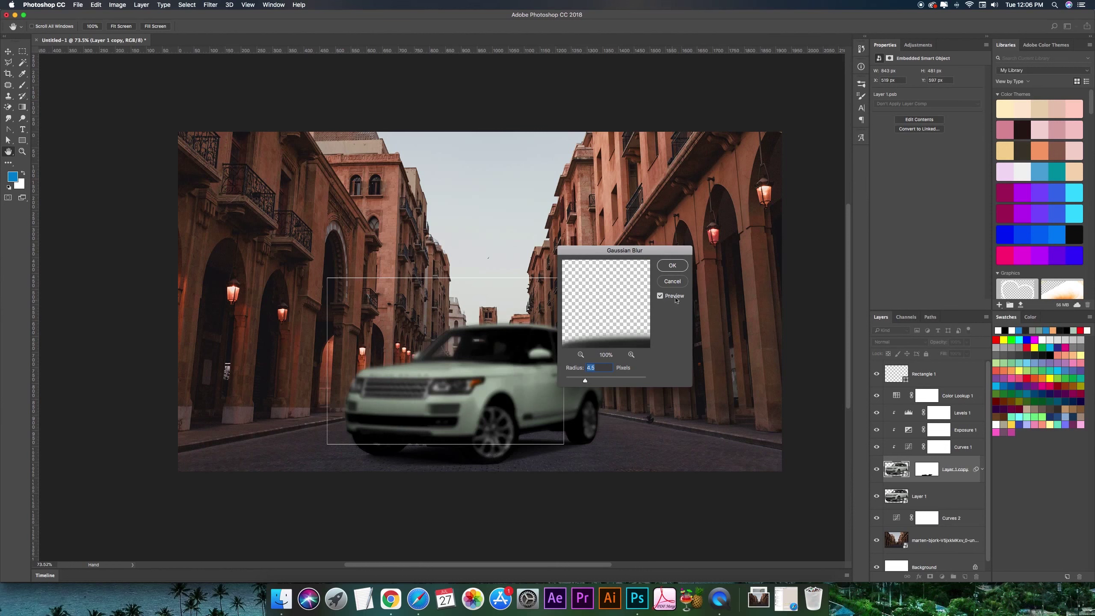
key(Return)
Step: Invert the blur's filter mask and paint white over the car's rear to blur only it
click(909, 491)
key(super+i)
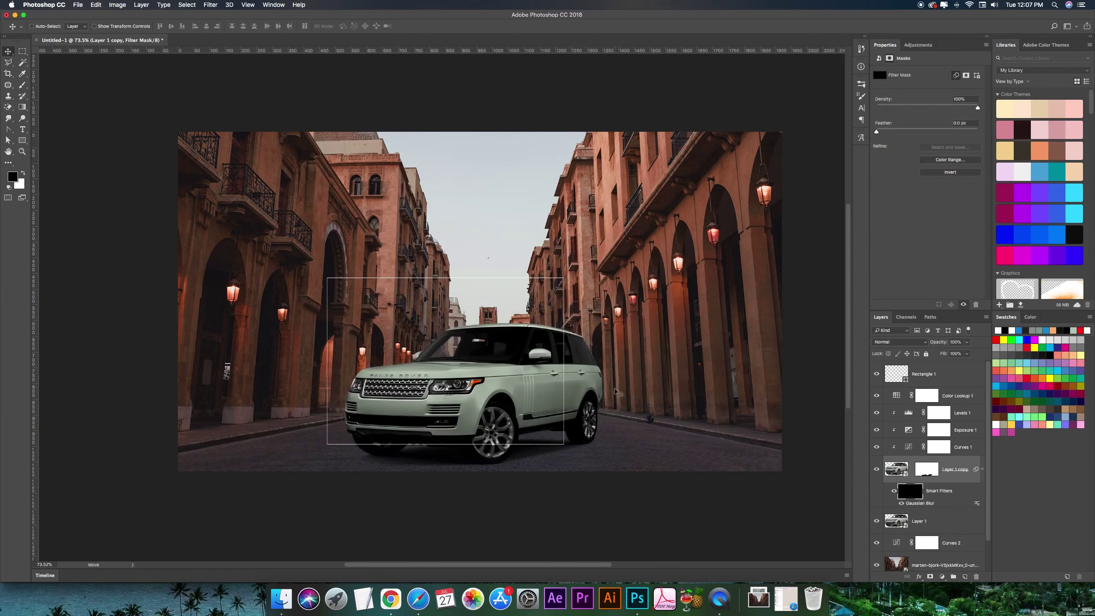
key(b)
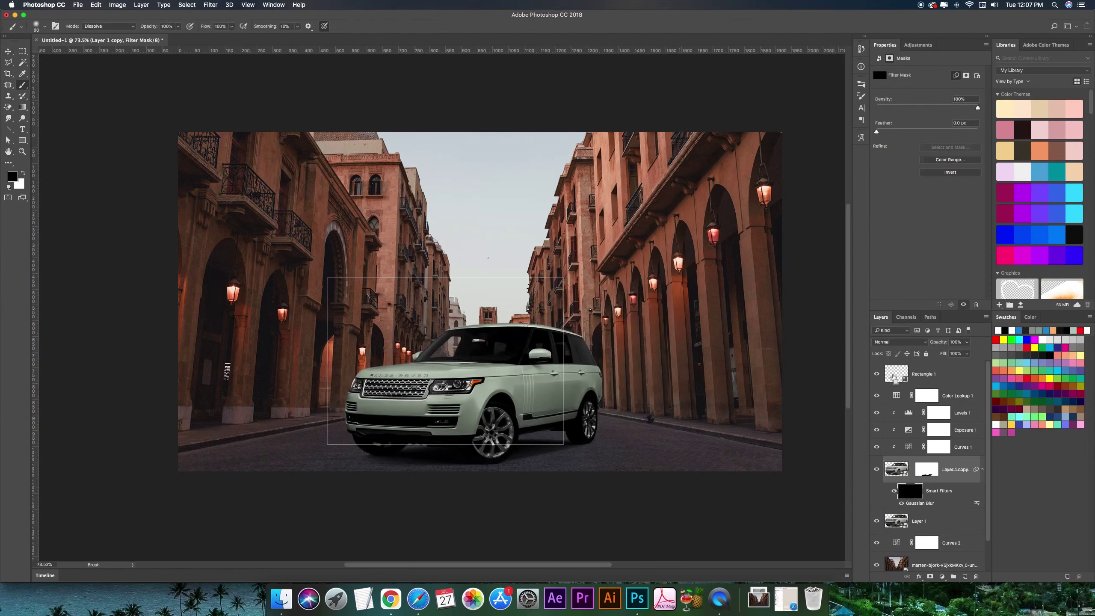
ctrl+click(894, 378)
key(x)
drag(573, 431, 597, 388)
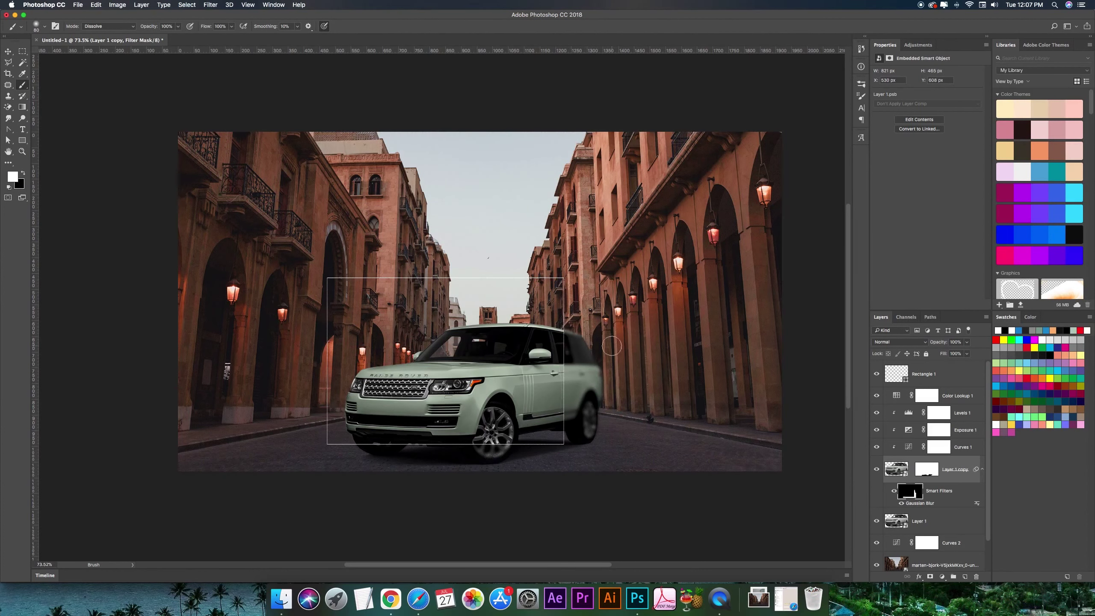
key(v)
key(alt+period)
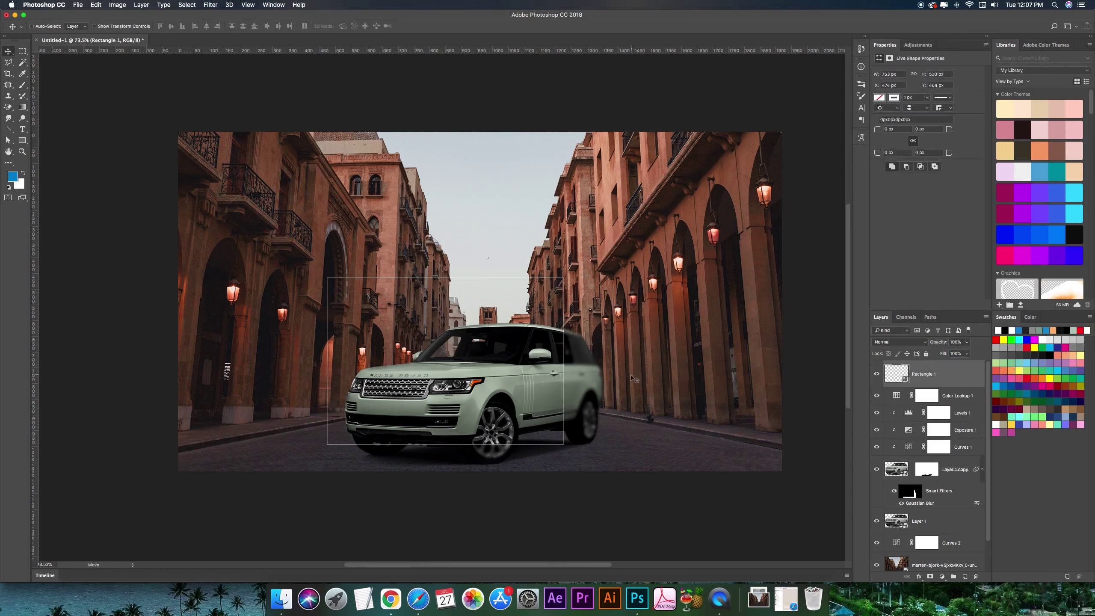
Step: Duplicate the outline rectangle and nudge the copy up and to the left
key(ctrl+j)
key(Up)
key(Up)
key(Up)
key(Left)
key(Left)
key(Left)
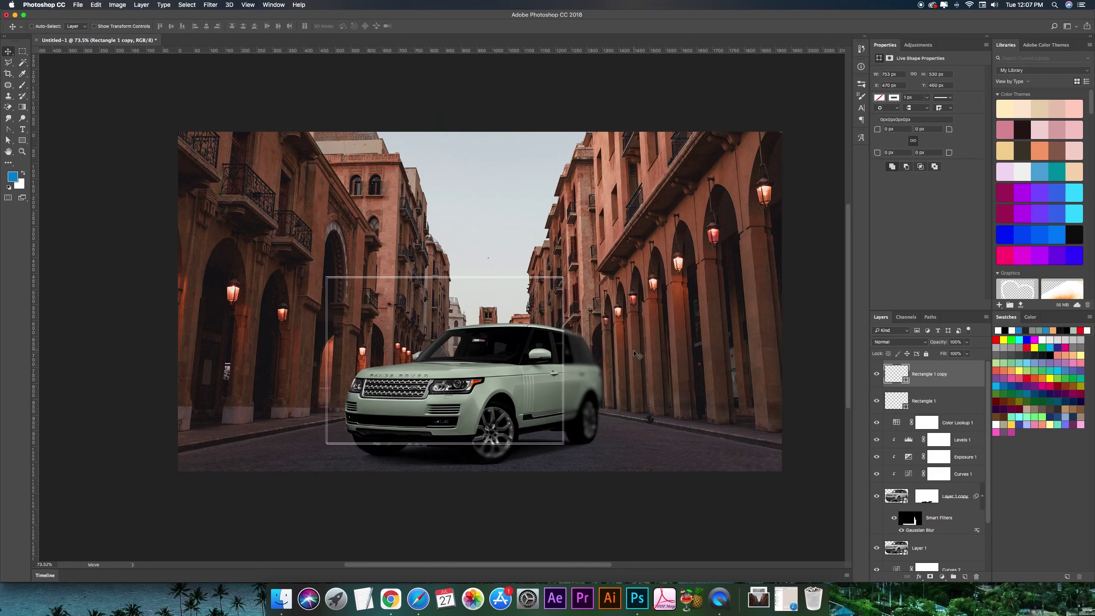
key(shift+Left)
key(shift+Left)
key(shift+Left)
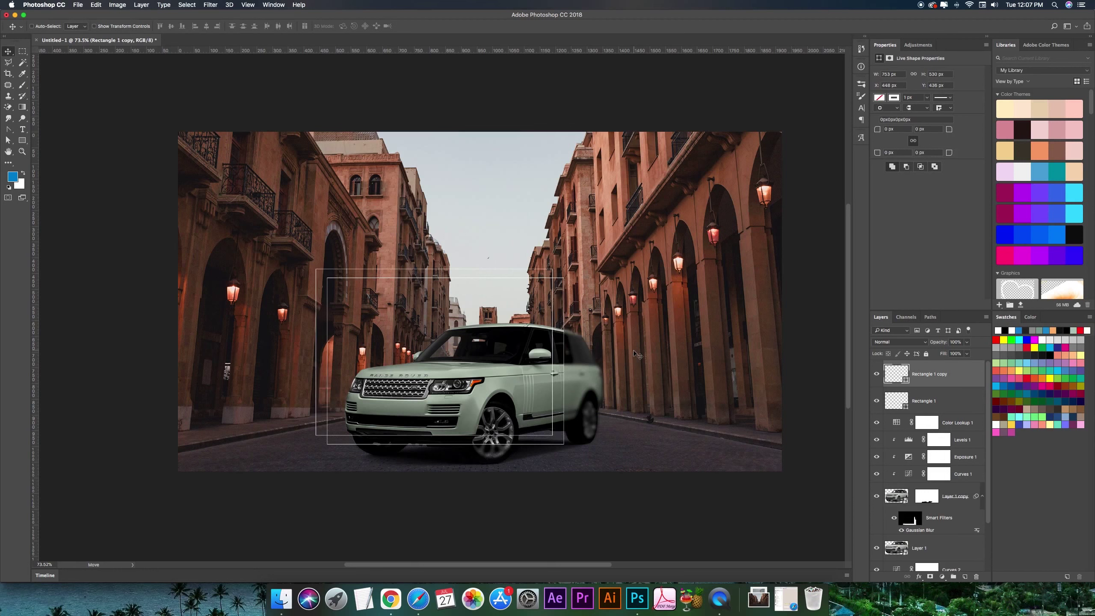
key(shift+Up)
key(shift+Up)
key(Up)
key(Up)
key(shift+Up)
Step: Fill the copy with white at 10% opacity and move its layer beneath the car
key(a)
click(111, 26)
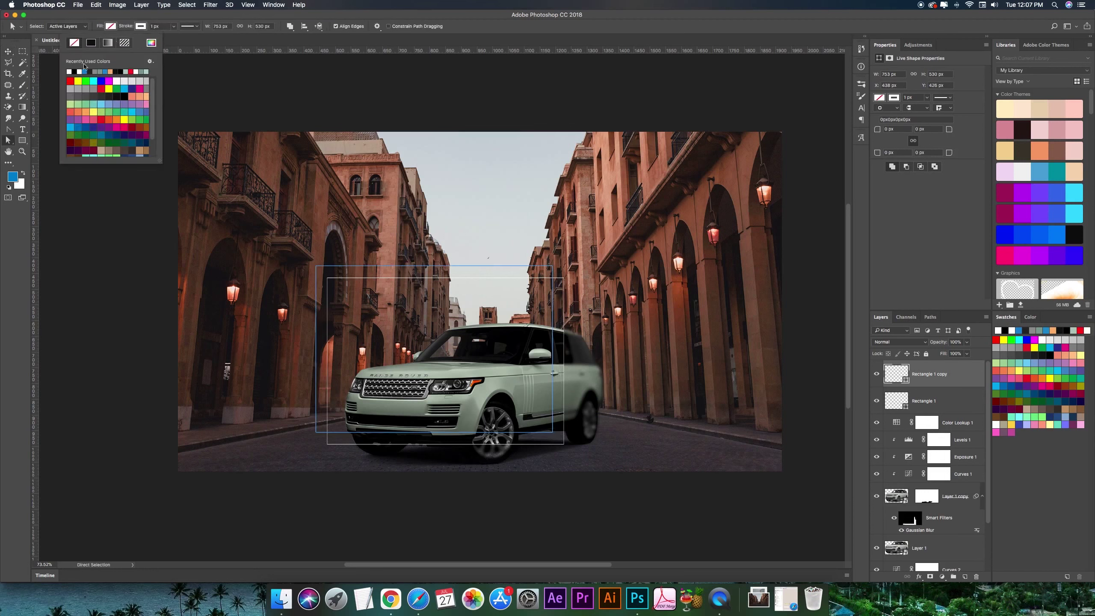
click(80, 71)
key(v)
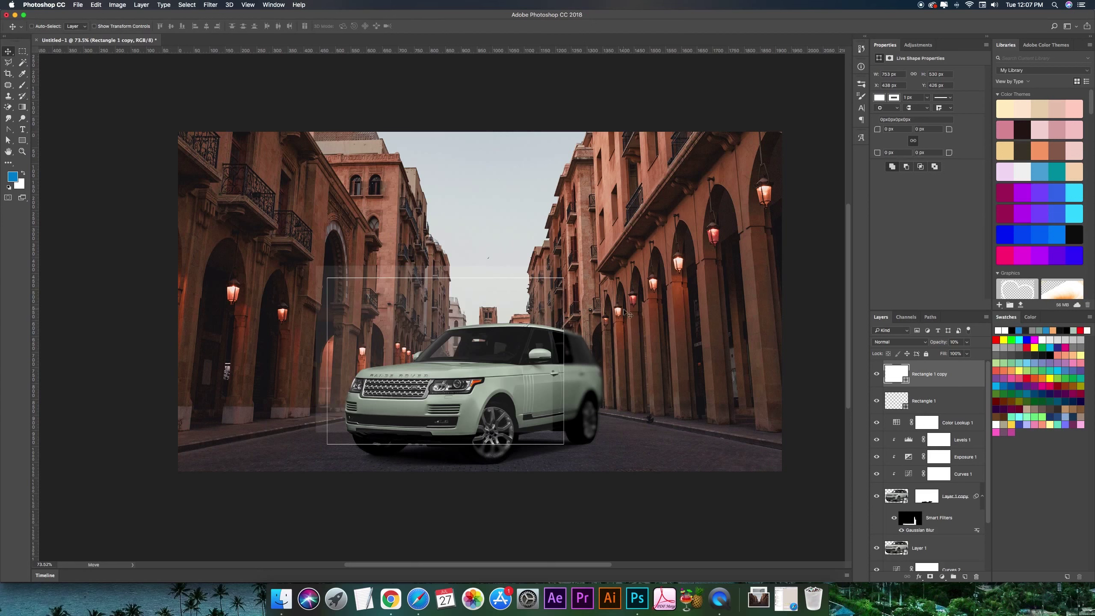
drag(912, 382, 926, 560)
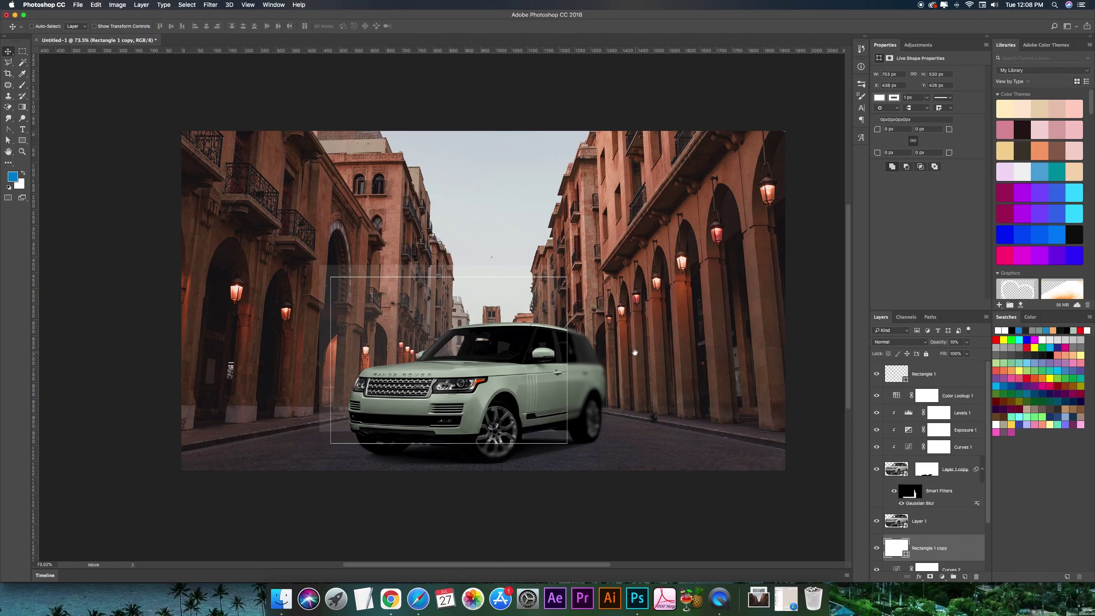
Step: Widen the white box to the left and raise its top edge
key(ctrl+t)
drag(317, 343, 293, 343)
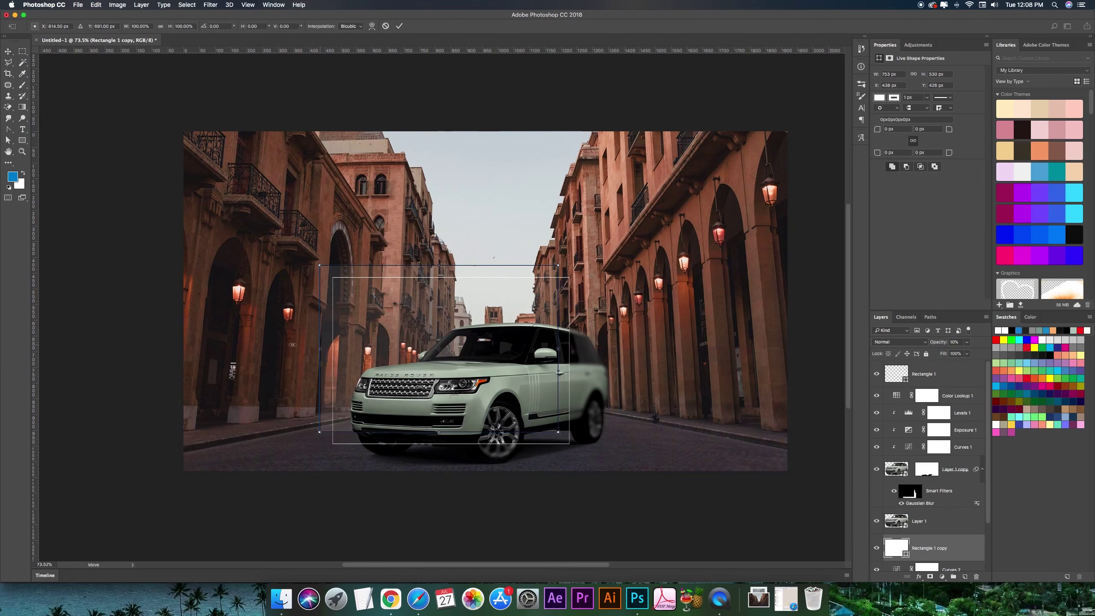
drag(425, 265, 426, 242)
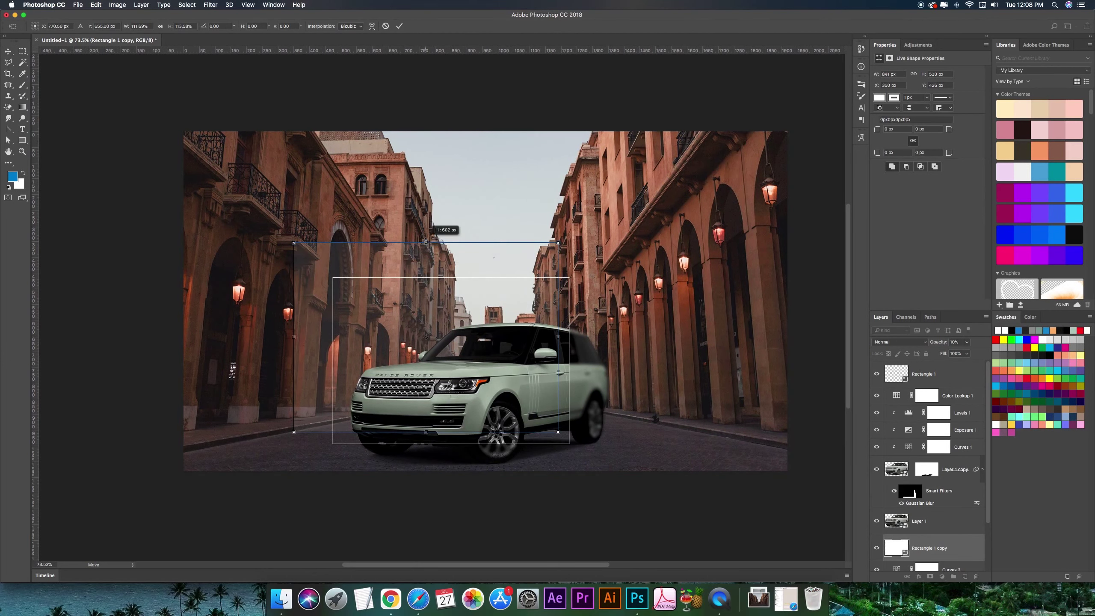
key(Return)
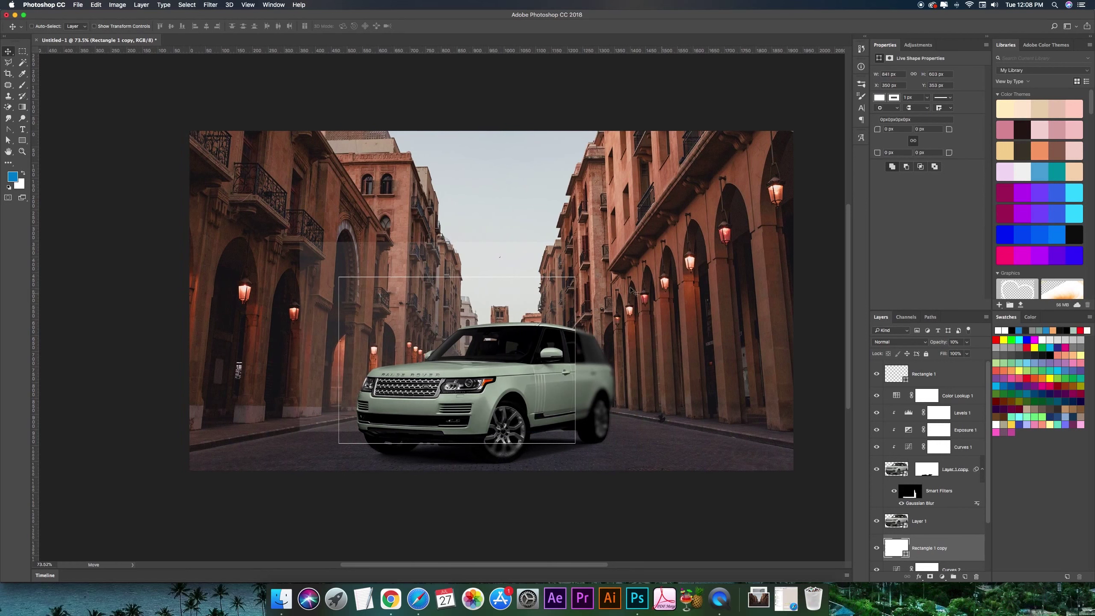
Step: Alt-drag more white box copies, scaling one down and placing another low beside the car
mouse_move(338, 208)
mouse_down()
mouse_move(491, 388)
mouse_move(390, 319)
mouse_up()
key(ctrl+t)
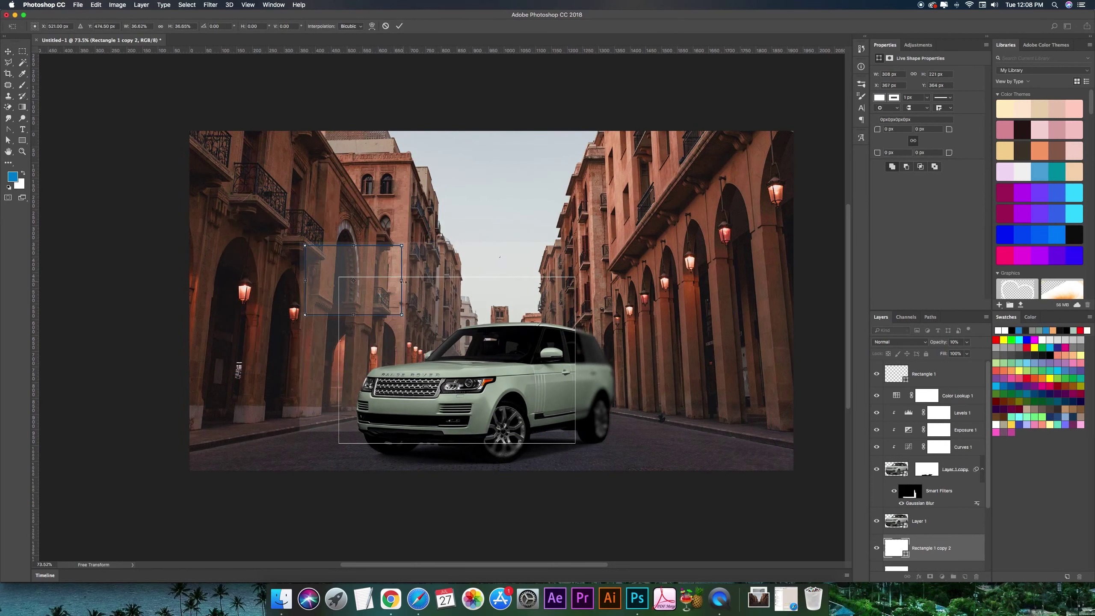
mouse_move(402, 279)
mouse_down()
mouse_move(358, 280)
mouse_move(332, 299)
mouse_move(307, 244)
mouse_move(626, 437)
mouse_move(558, 438)
mouse_up()
key(Return)
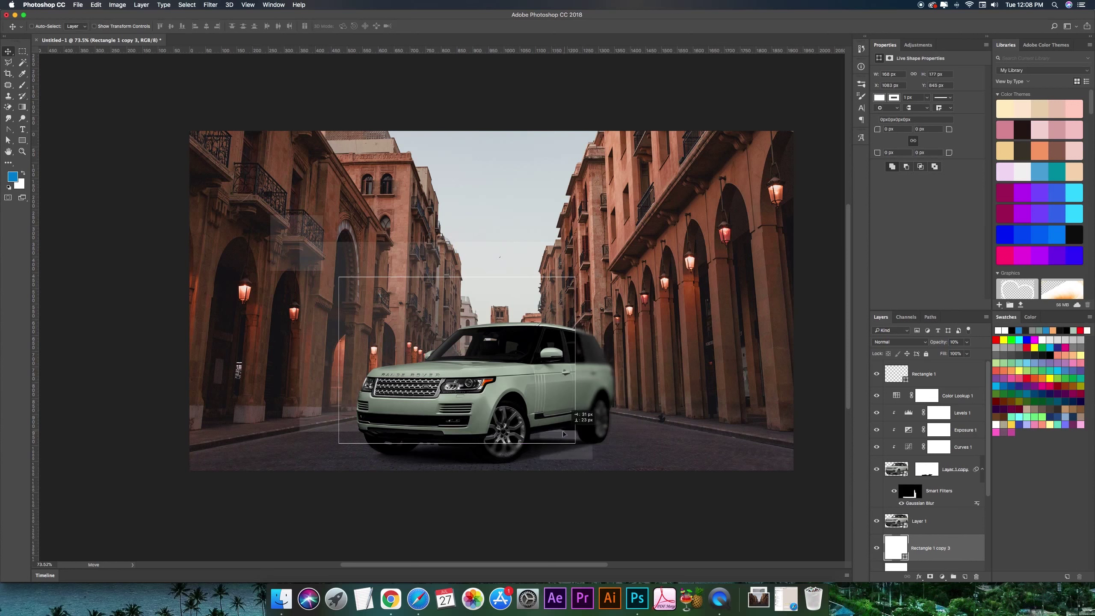
mouse_move(558, 438)
mouse_down()
mouse_move(651, 374)
mouse_move(555, 262)
mouse_up()
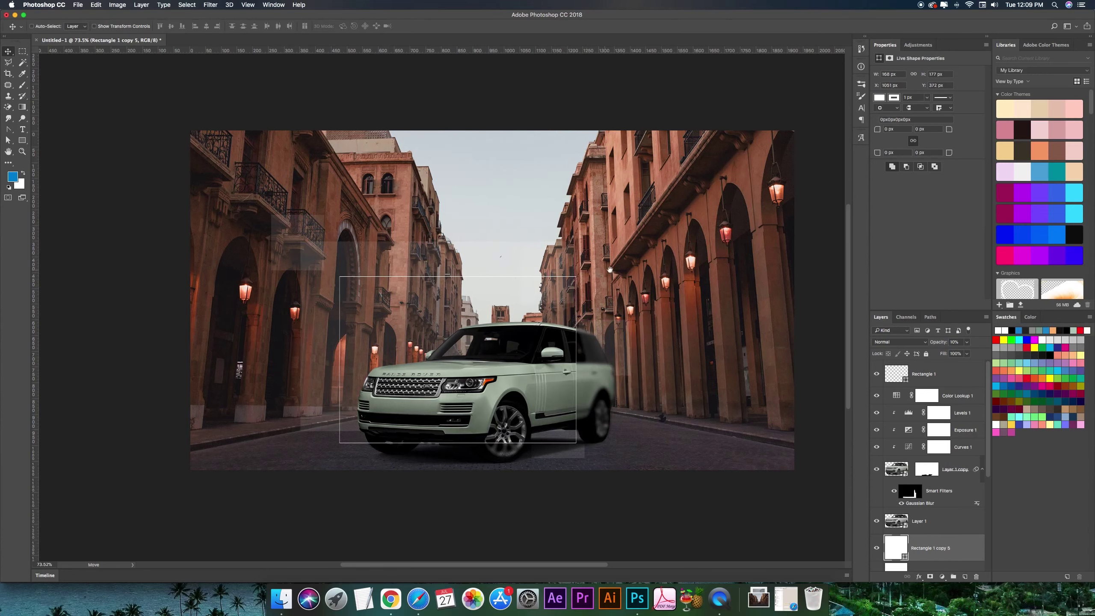
Step: Give the outline frame a drop shadow with a 45° angle and 7 px distance
double_click(960, 374)
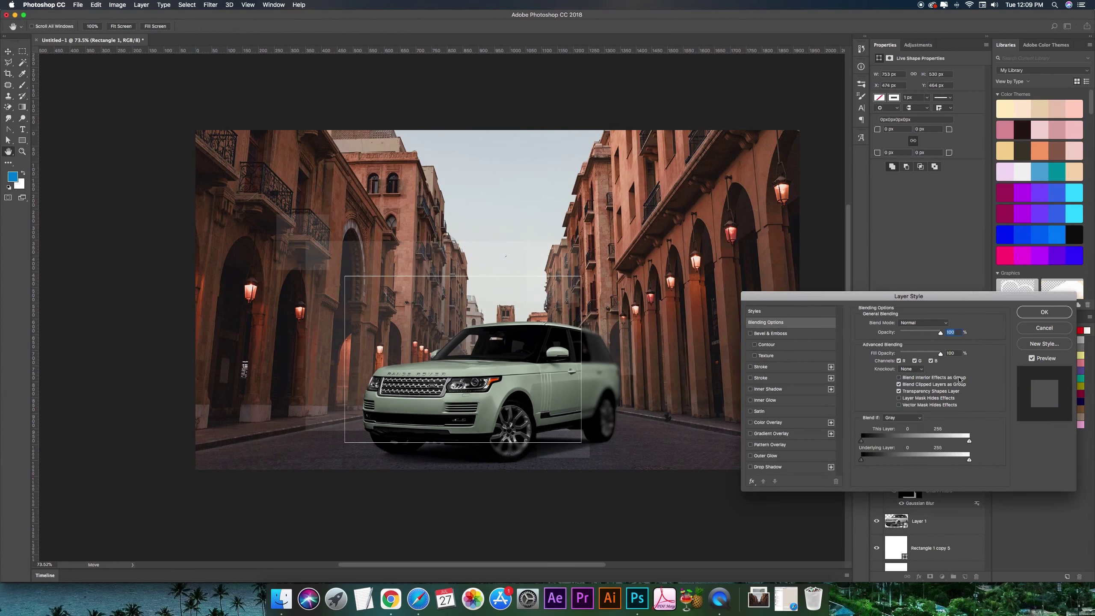
click(767, 466)
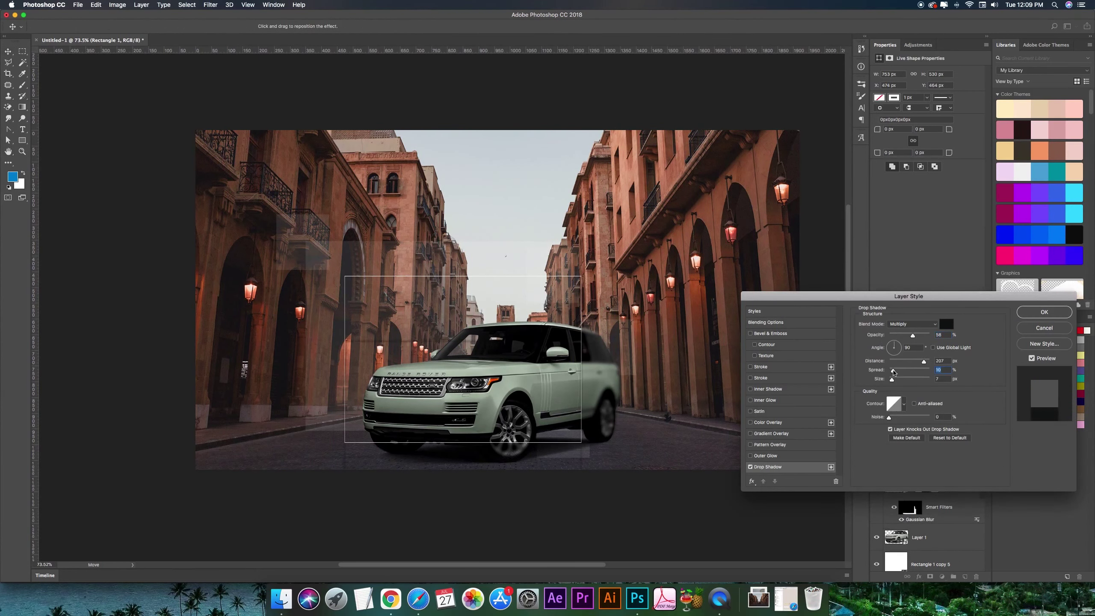
drag(893, 370, 888, 379)
click(899, 361)
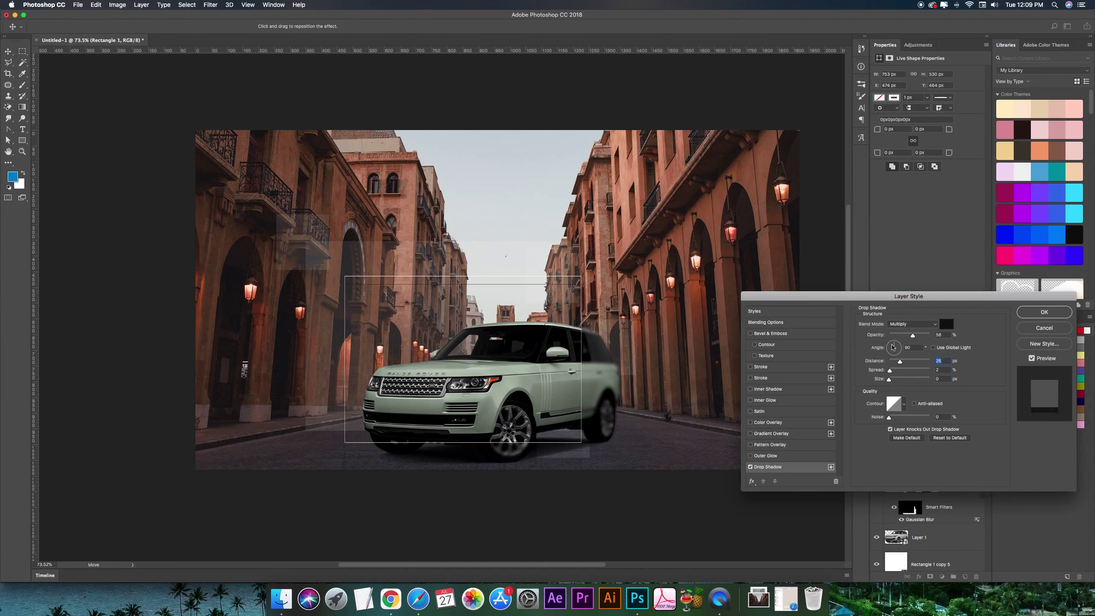
click(894, 346)
drag(899, 362, 893, 362)
click(1044, 311)
super+click(300, 235)
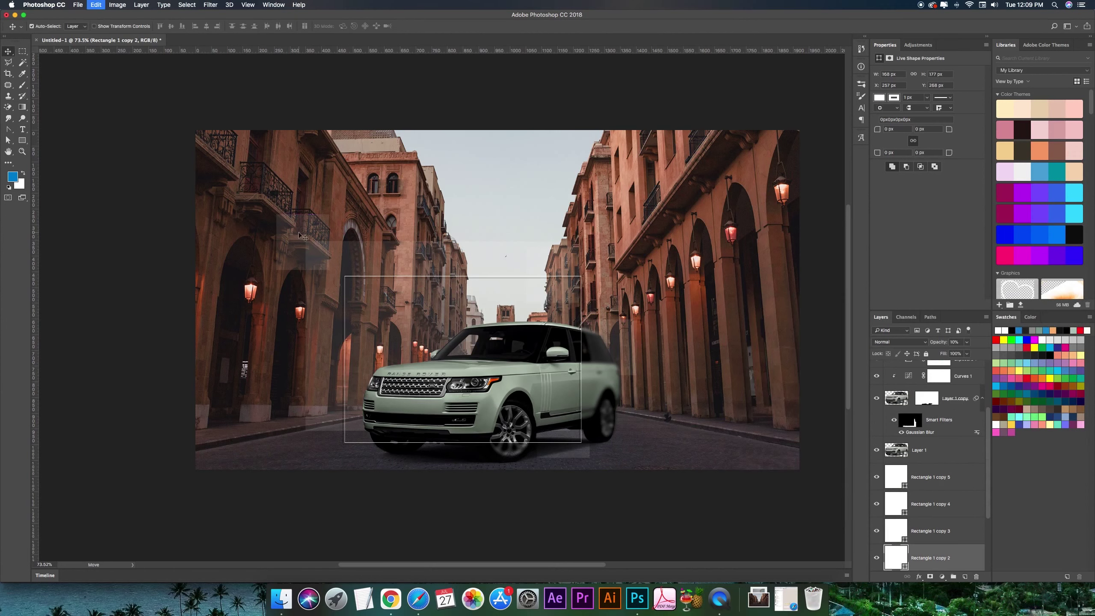
Step: Shrink Rectangle 1 copy 2 from its top-left corner and place a duplicate slightly higher over the car
mouse_move(300, 235)
mouse_down()
mouse_move(313, 244)
mouse_move(368, 428)
mouse_up()
mouse_move(415, 363)
mouse_down()
mouse_move(452, 394)
mouse_move(505, 293)
mouse_up()
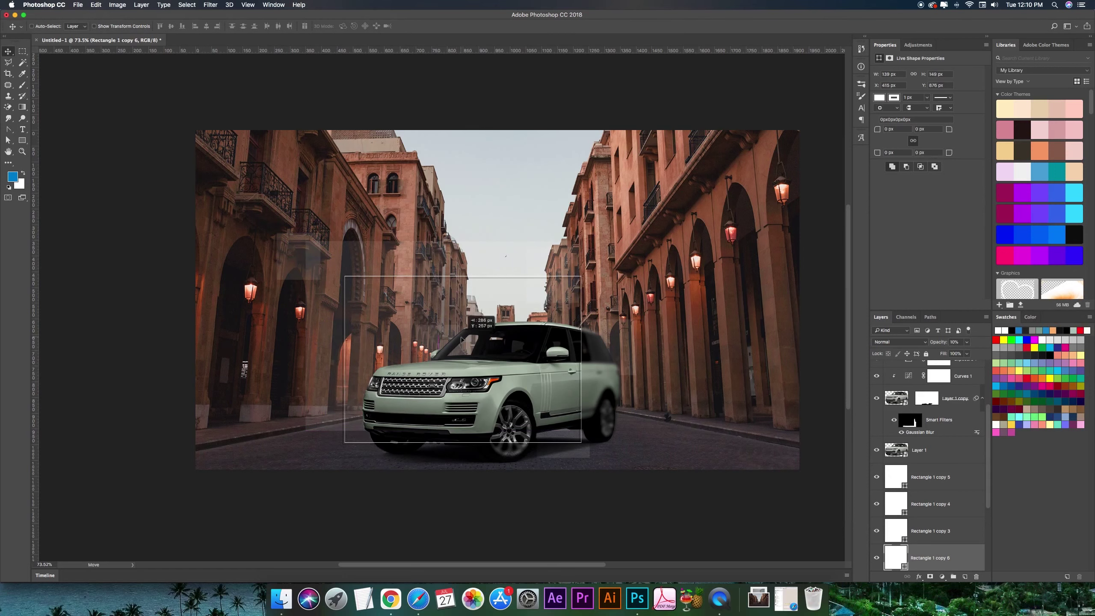
drag(308, 261, 309, 250)
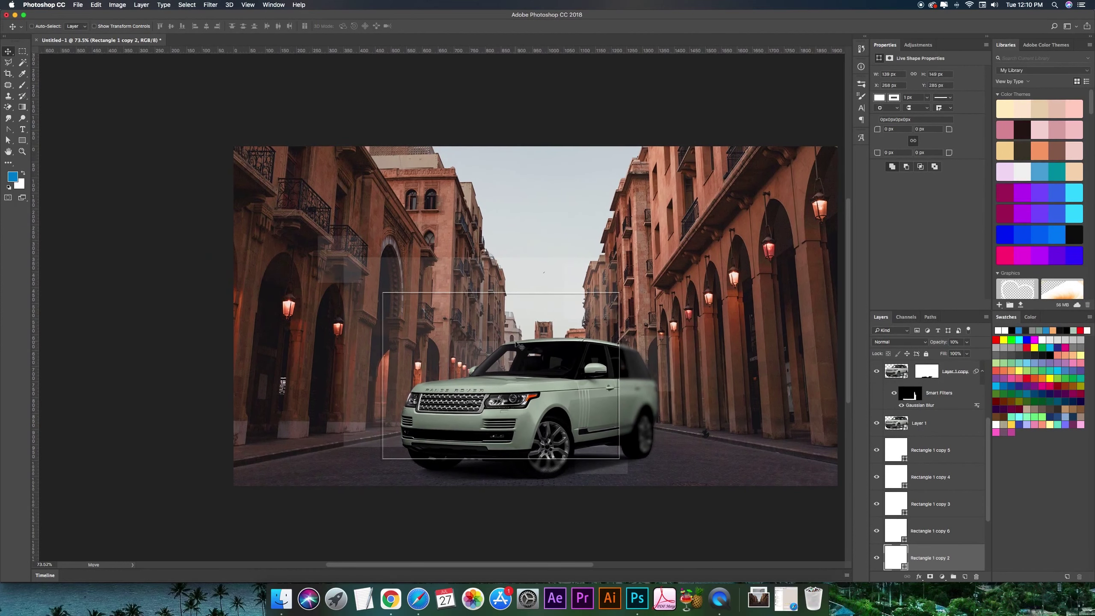
drag(391, 254, 391, 265)
scroll(938, 374, up, 5)
click(939, 373)
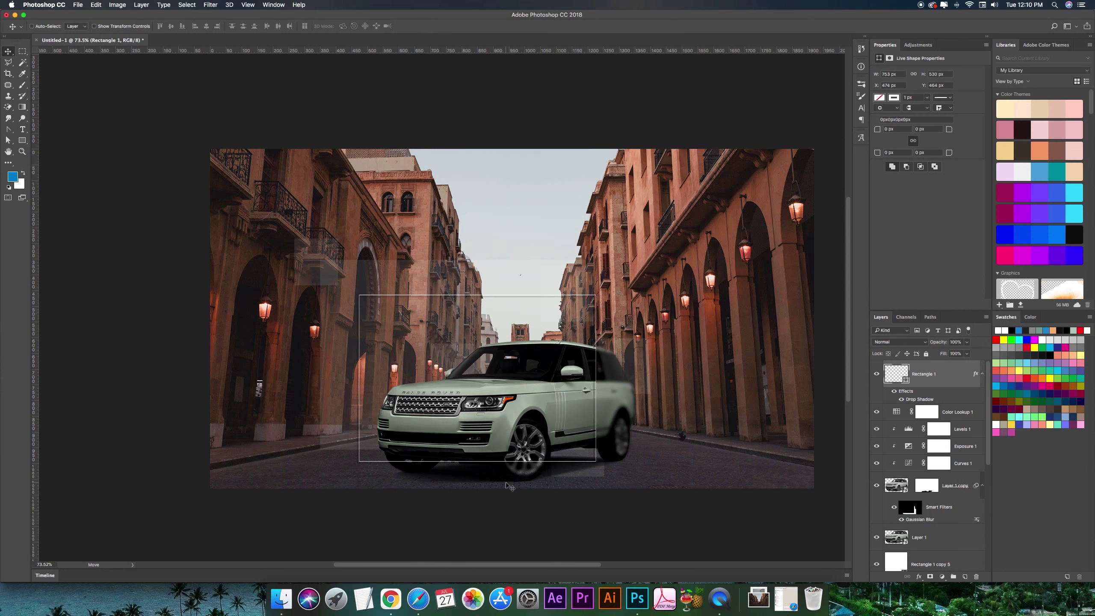
Step: Add a white RANGE ROVER title, enlarge it and position it above the car
key(t)
click(432, 241)
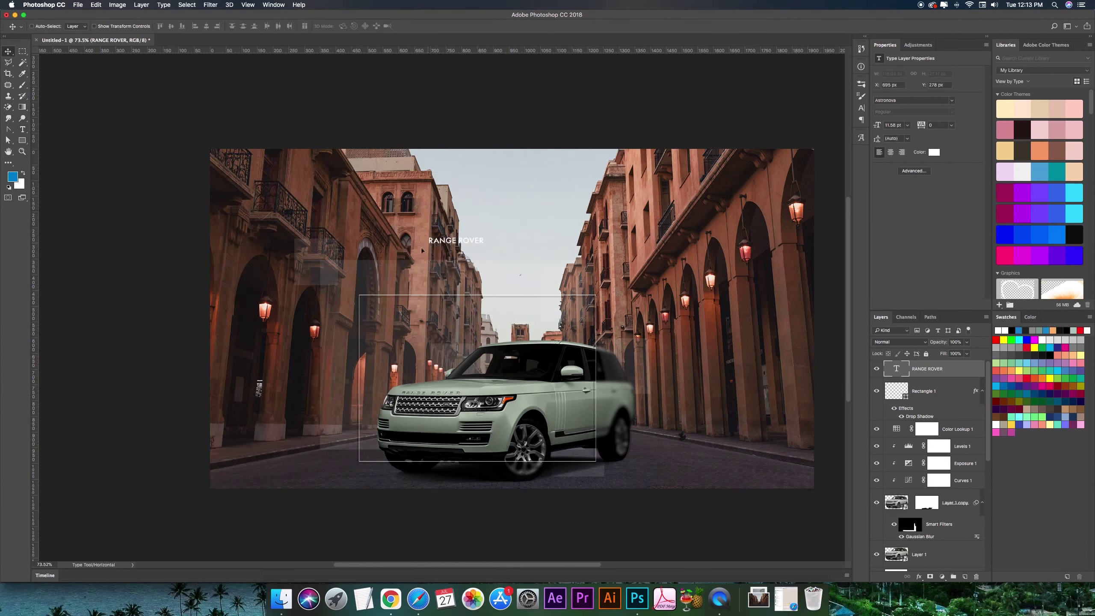
mouse_move(482, 249)
mouse_down()
mouse_move(385, 277)
mouse_move(694, 293)
mouse_up()
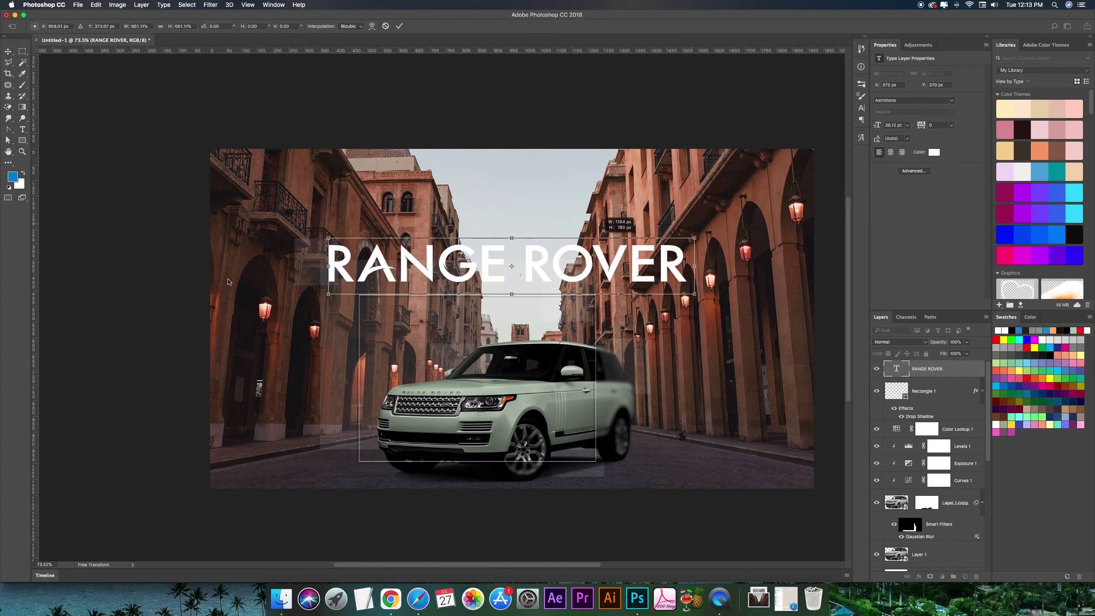
key(Return)
drag(403, 229, 376, 227)
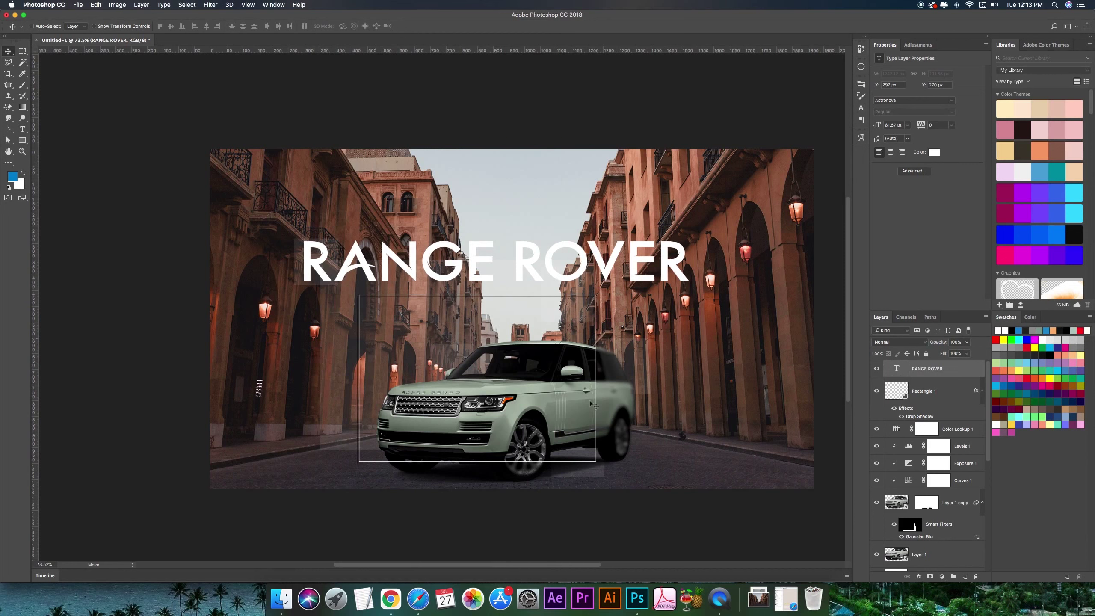
Step: Edit the title down to just RANGE and shift it slightly left
double_click(896, 368)
double_click(603, 259)
key(BackSpace)
key(BackSpace)
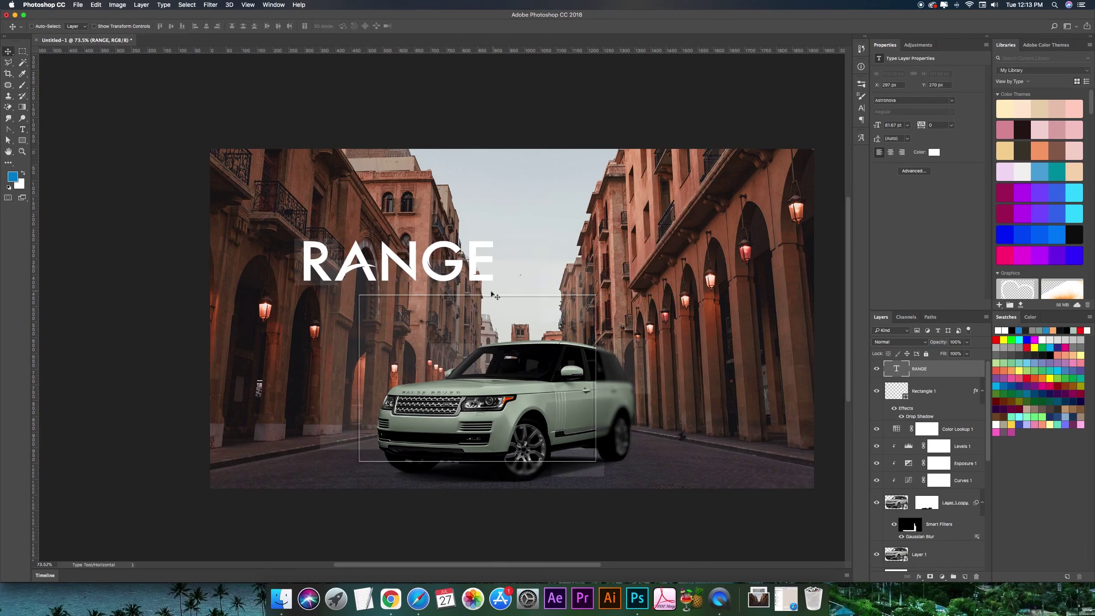
drag(492, 294, 487, 295)
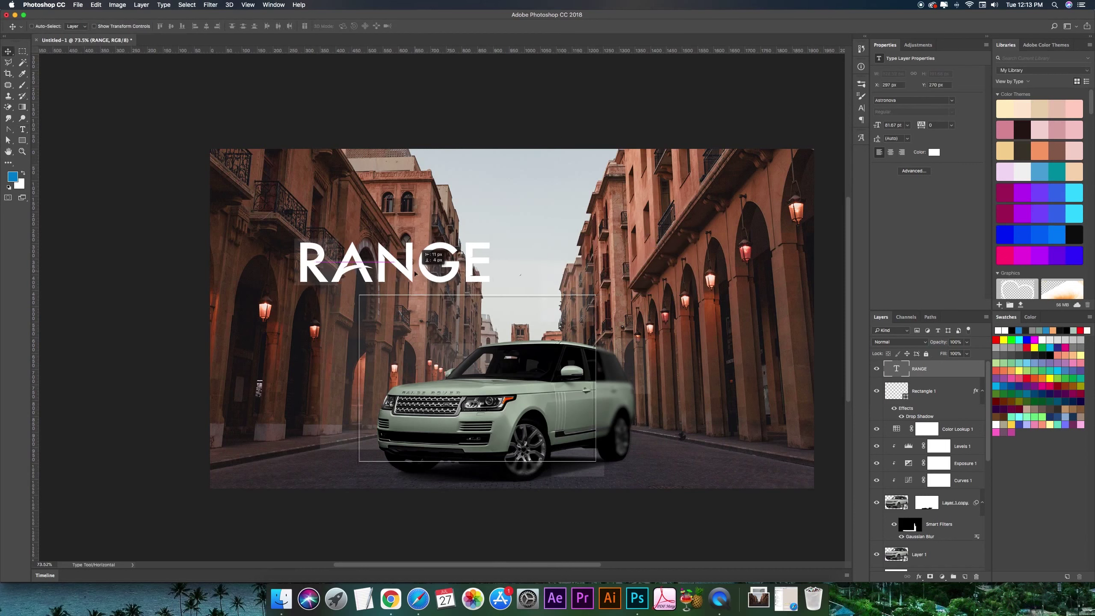
Step: Set the RANGE title in the Dirga font
click(950, 101)
key(Down)
key(Down)
key(Down)
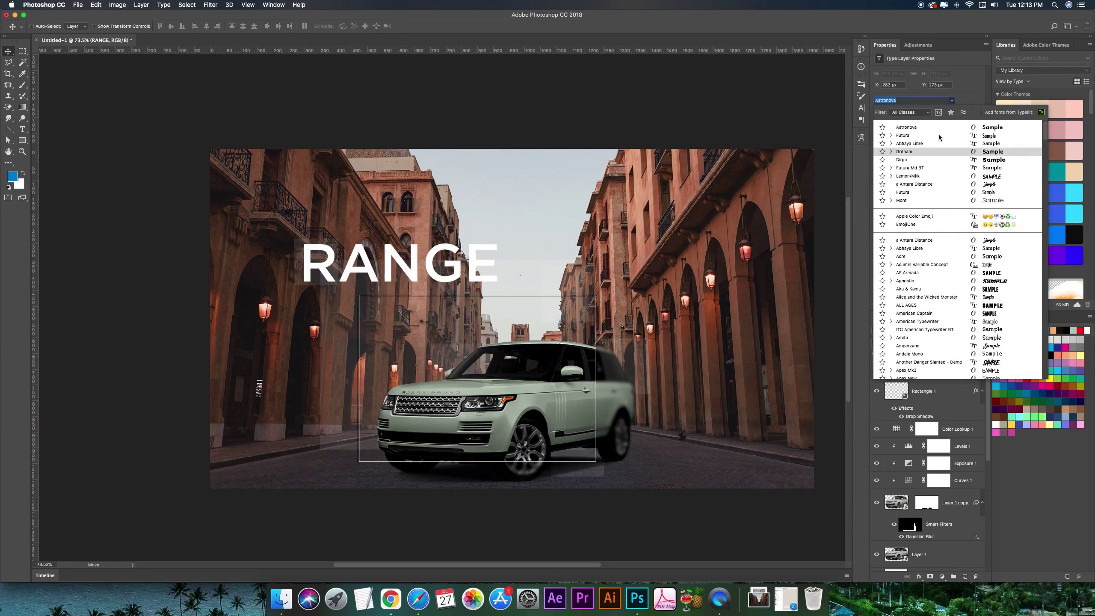
key(Down)
key(Return)
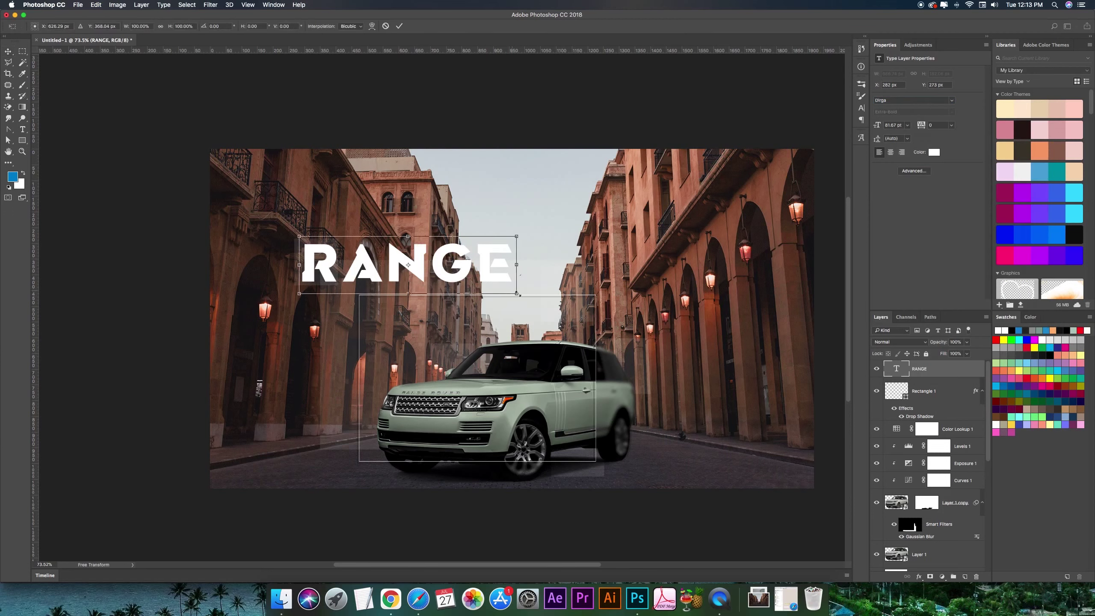
Step: Retype the duplicated title as ROVER in Dirga and position it beneath RANGE
double_click(896, 369)
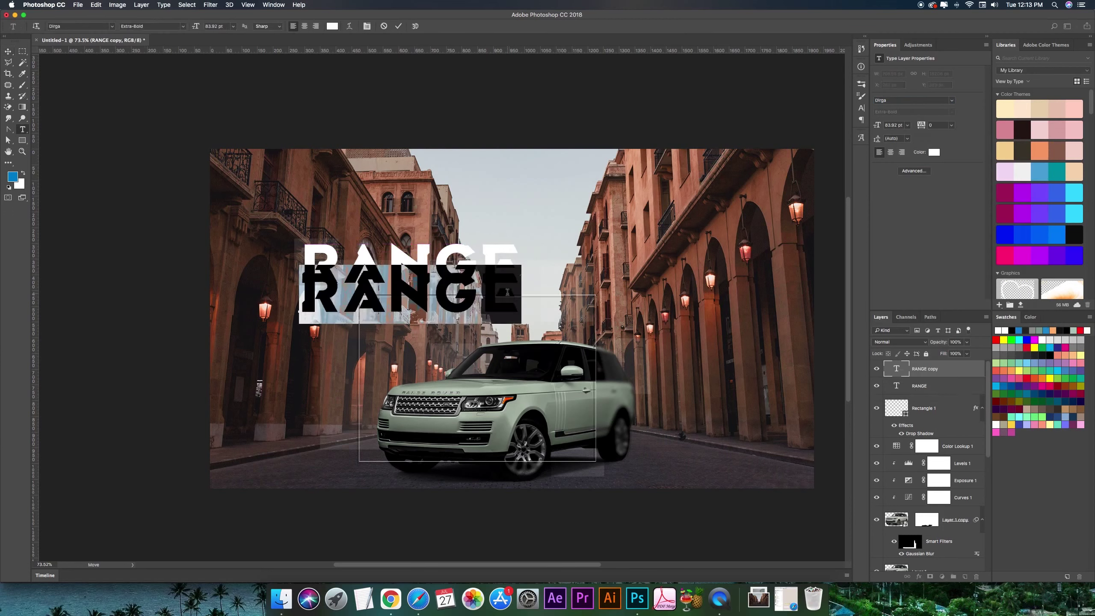
text(ROVER)
key(ctrl+Return)
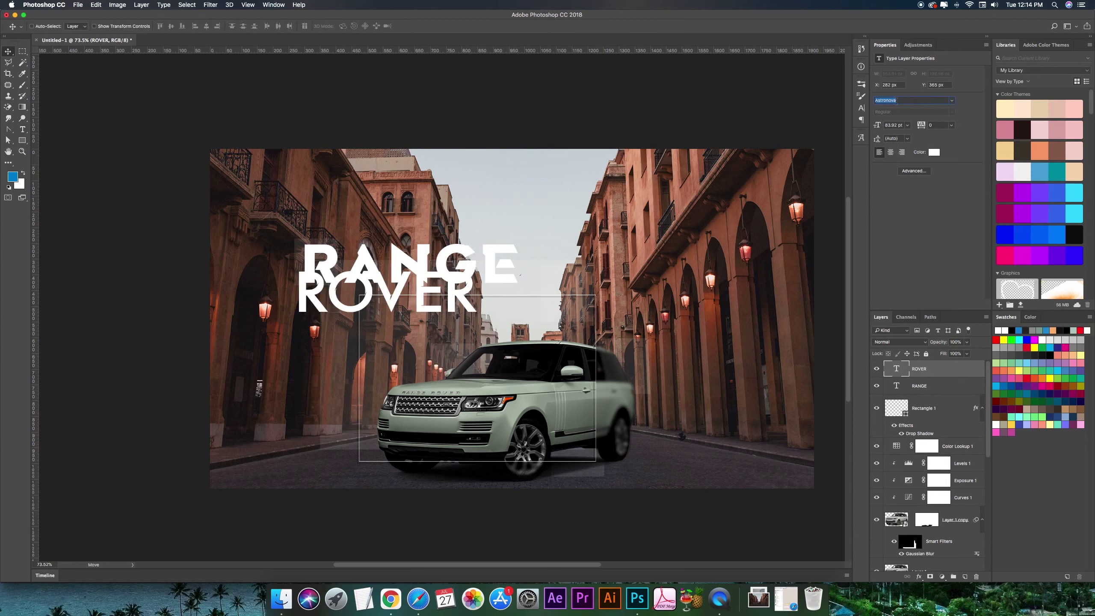
text(Dirga)
key(Return)
key(ctrl+bracketleft)
mouse_move(579, 268)
mouse_down()
mouse_move(579, 282)
mouse_move(627, 283)
mouse_up()
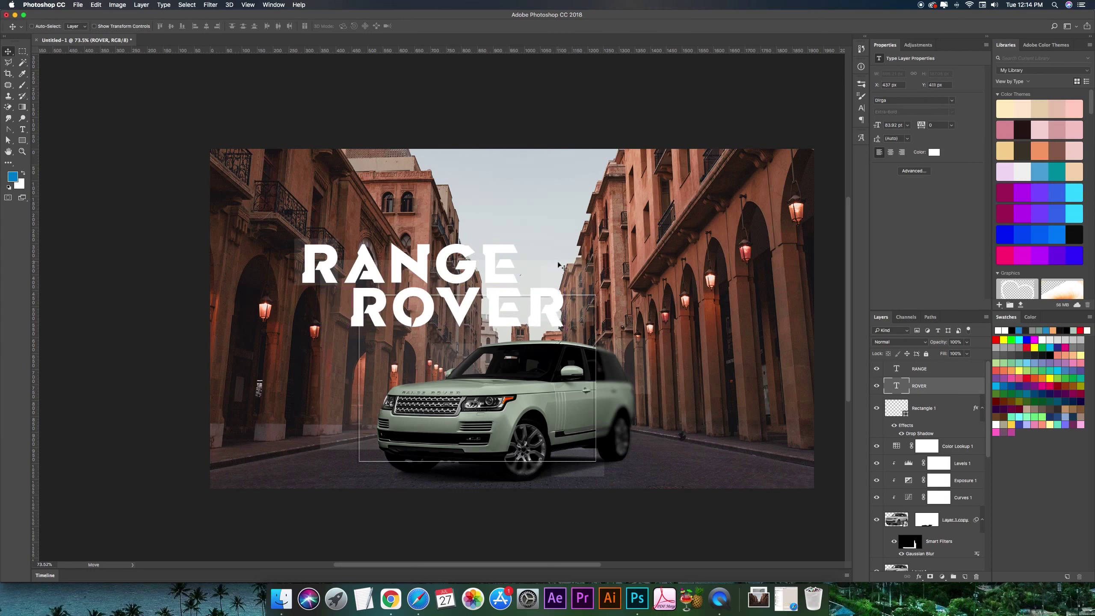
drag(558, 264, 555, 264)
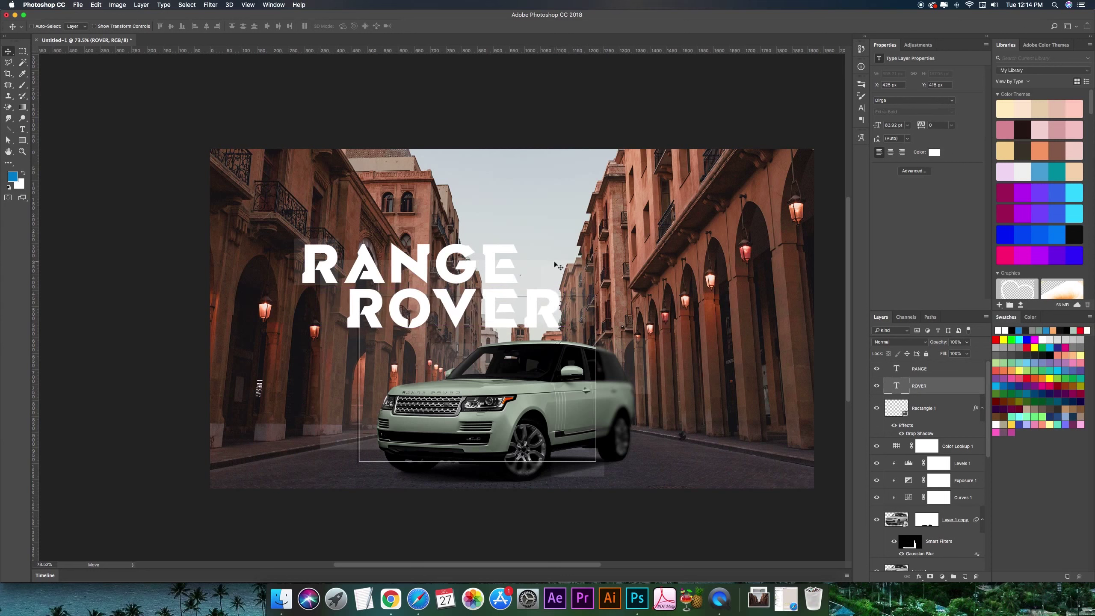
Step: Stretch the faint Rectangle 1 copy 5 up and left past the canvas top behind the title
ctrl+click(581, 292)
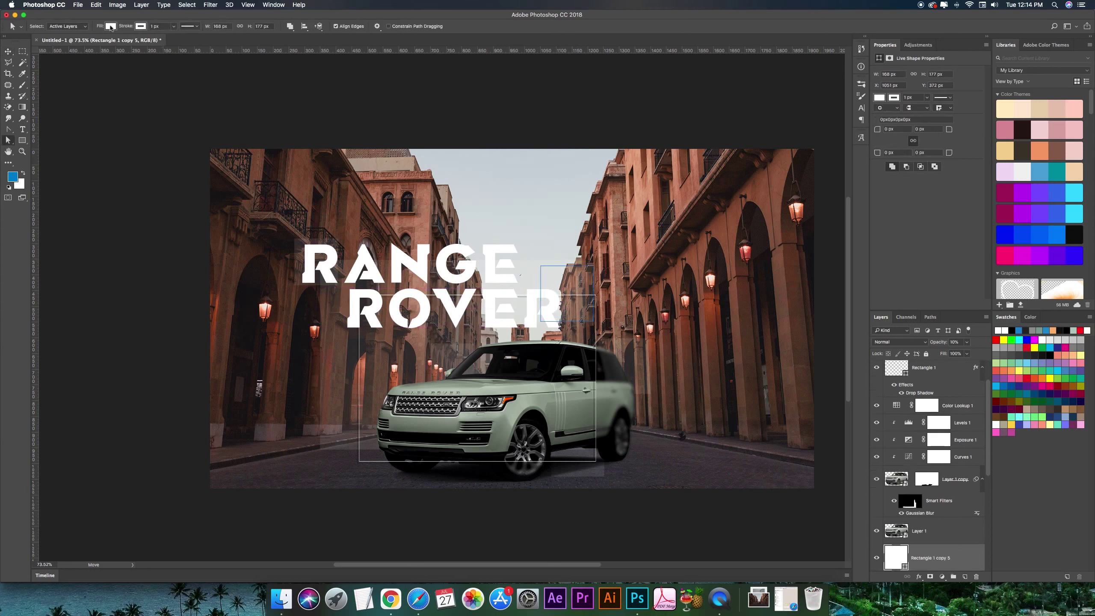
drag(540, 266, 438, 225)
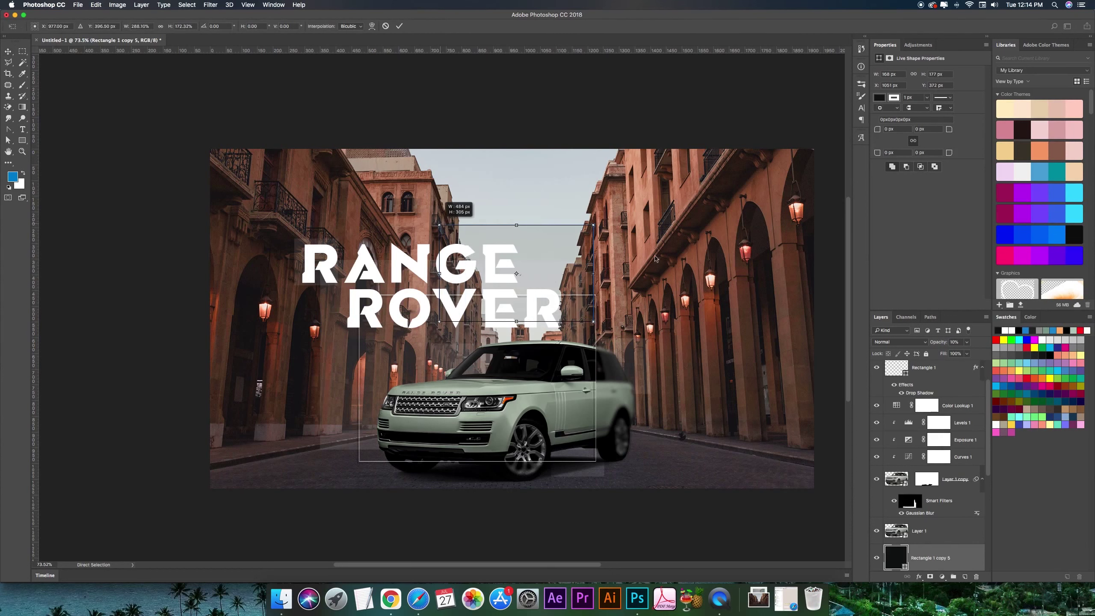
drag(539, 225, 539, 129)
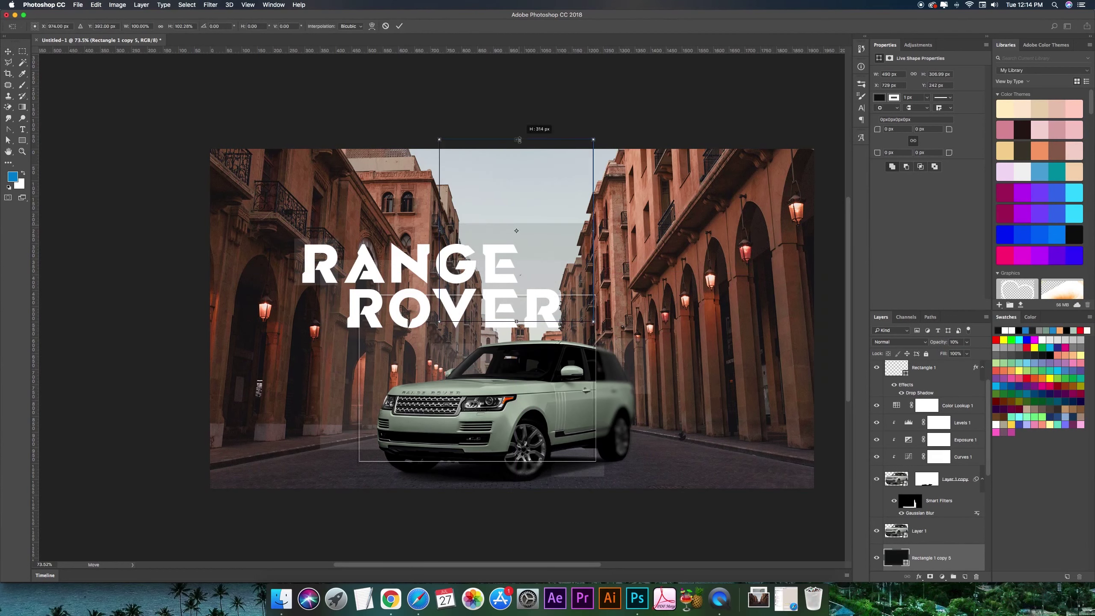
scroll(491, 257, left, 2)
ctrl+click(490, 257)
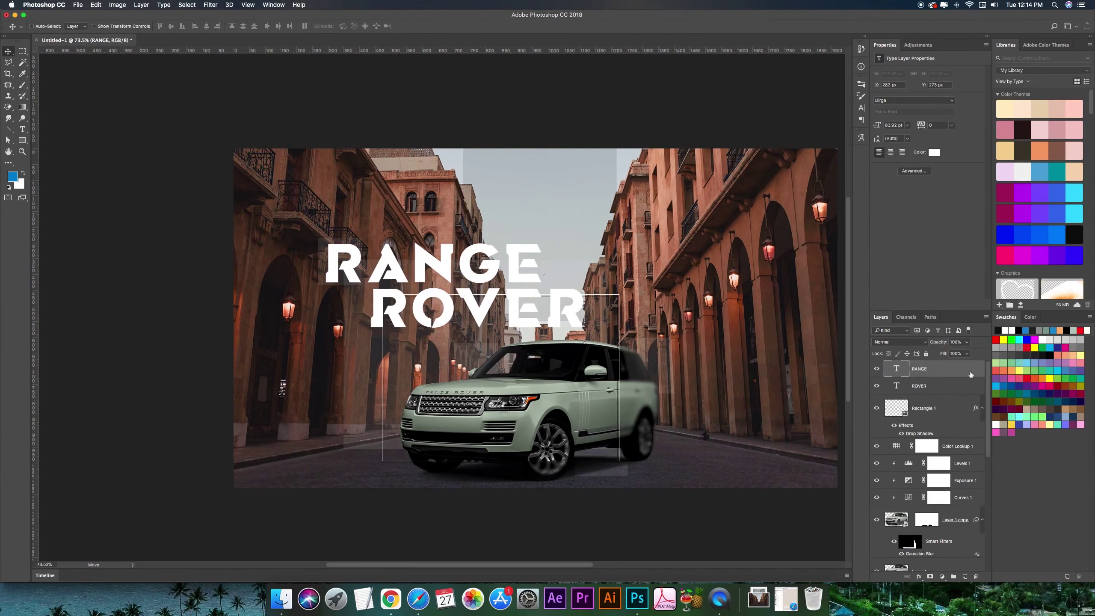
Step: Add drop shadows to both the RANGE and ROVER title layers
click(1043, 313)
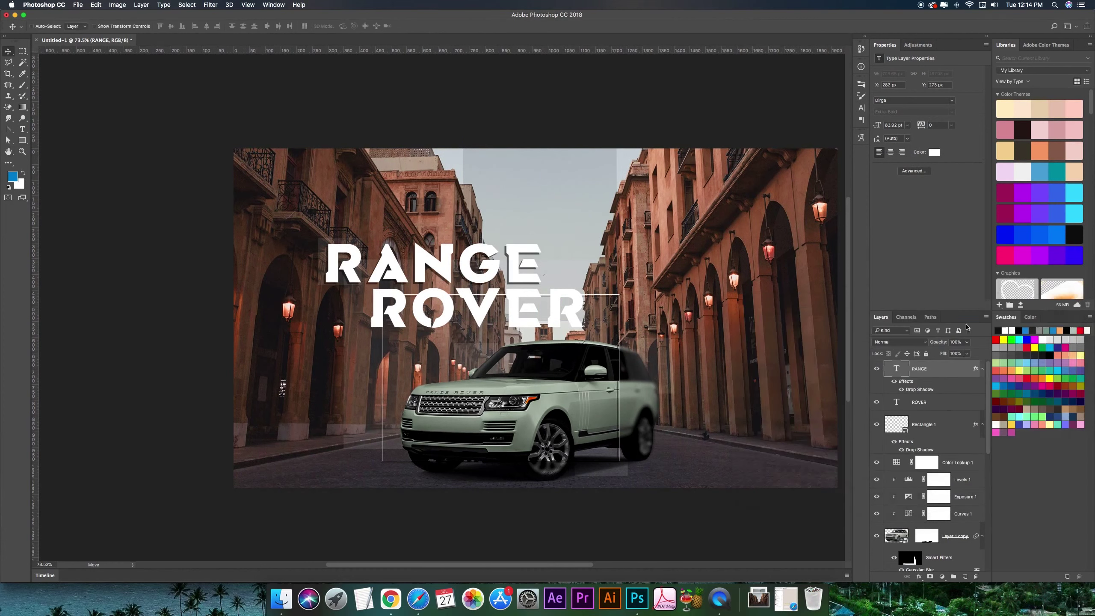
ctrl+click(577, 317)
double_click(948, 402)
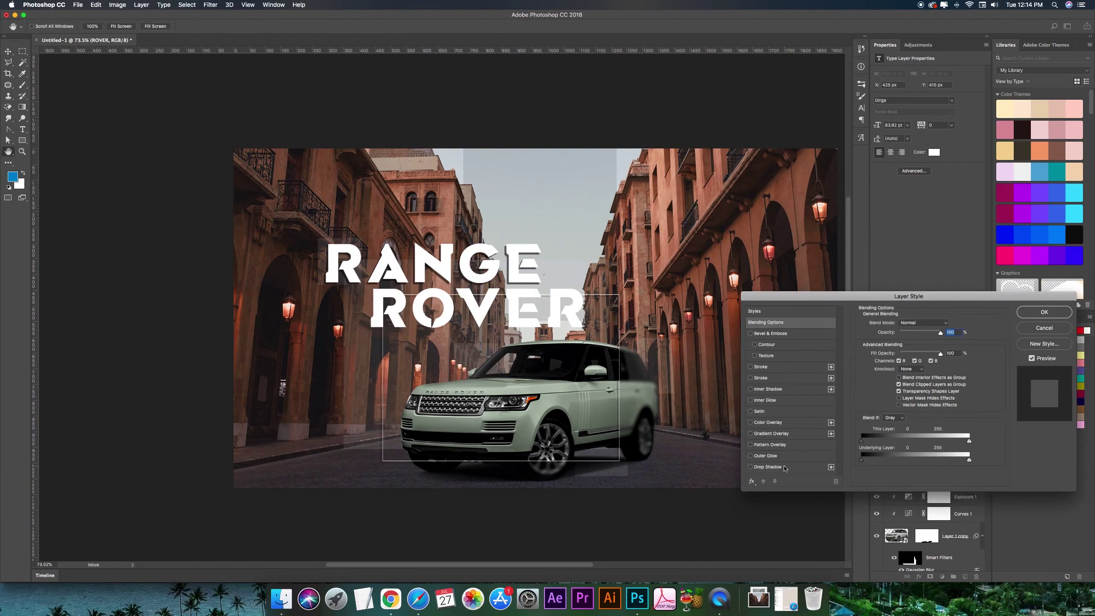
click(771, 463)
key(Return)
Step: Nudge ROVER right, down and back up into alignment under RANGE
key(Right)
key(Right)
key(Right)
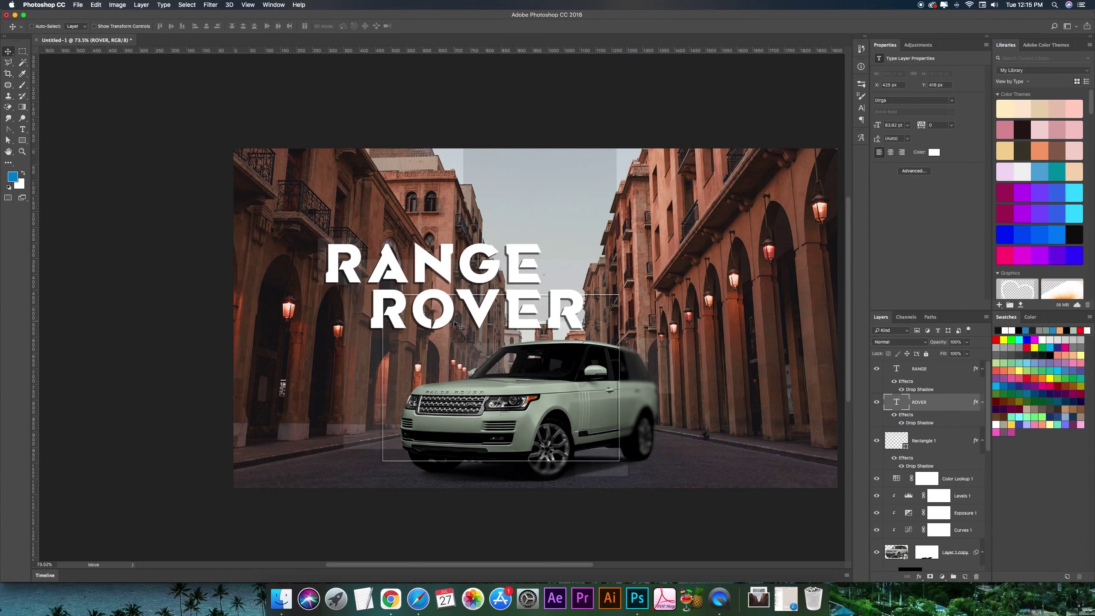
key(Down)
key(Down)
key(Down)
key(Up)
key(Up)
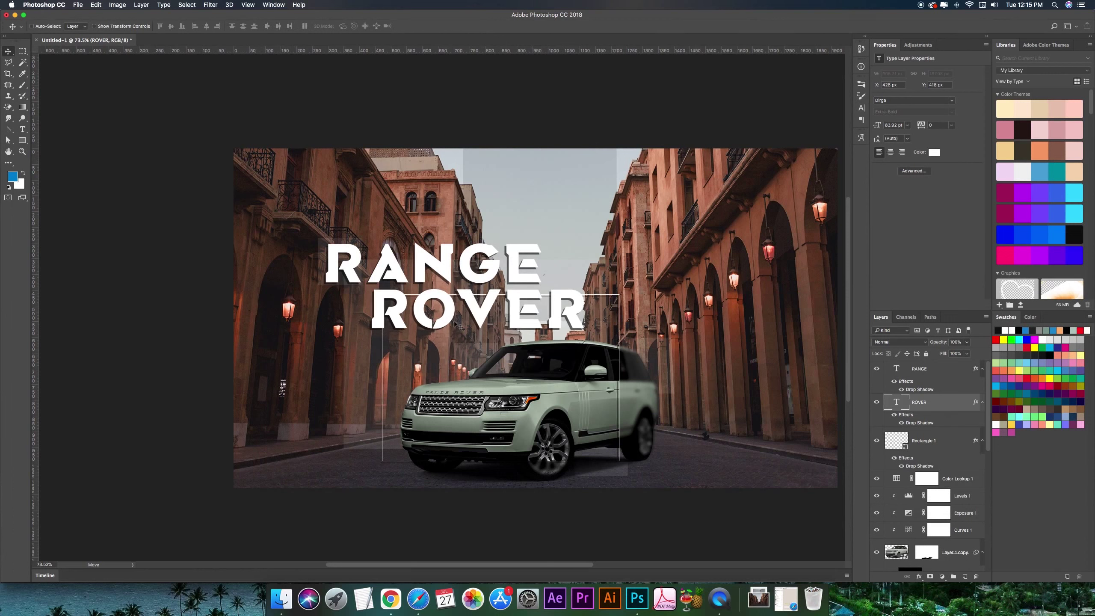
Step: Widen Rectangle 1 copy 3 leftward to about 362 px
ctrl+click(367, 288)
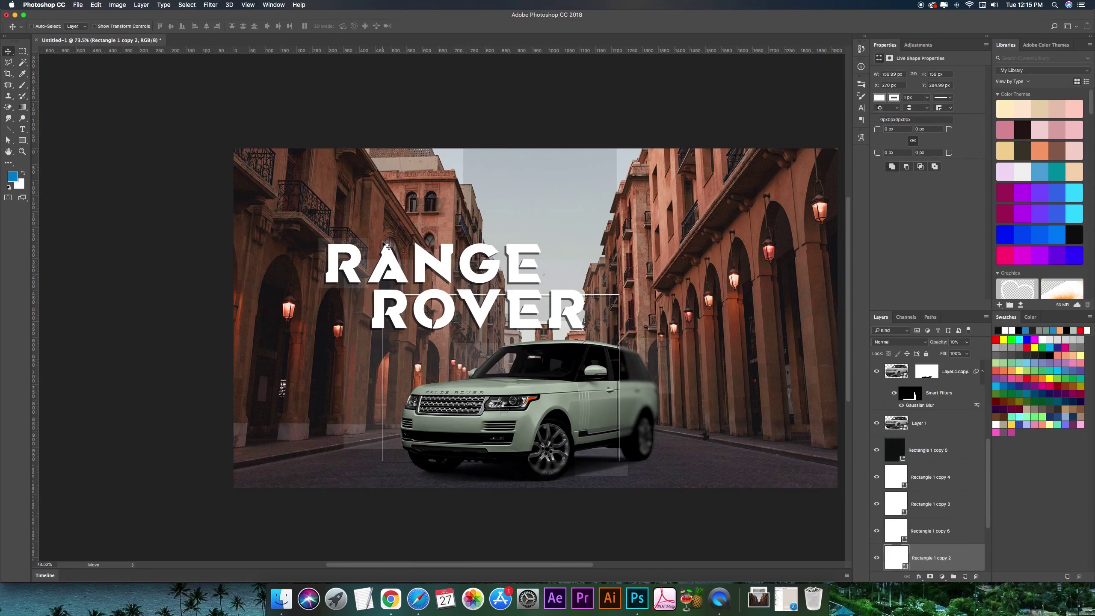
drag(414, 246, 390, 252)
ctrl+click(578, 453)
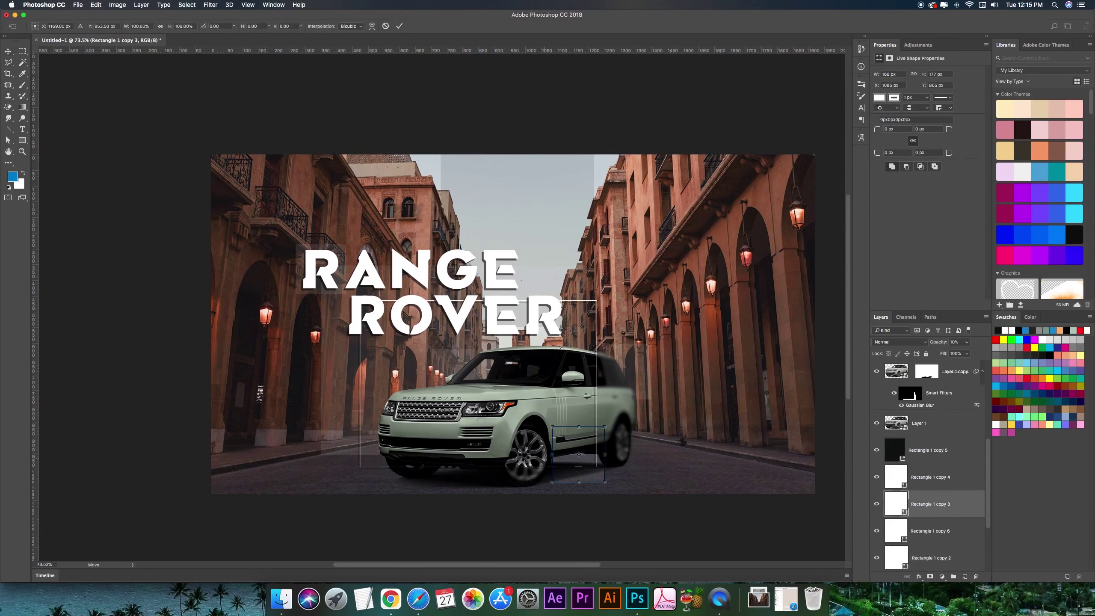
key(ctrl+t)
drag(550, 454, 487, 453)
key(Return)
Step: Sample the car's grey-green paint as the RANGE title colour
drag(650, 427, 640, 437)
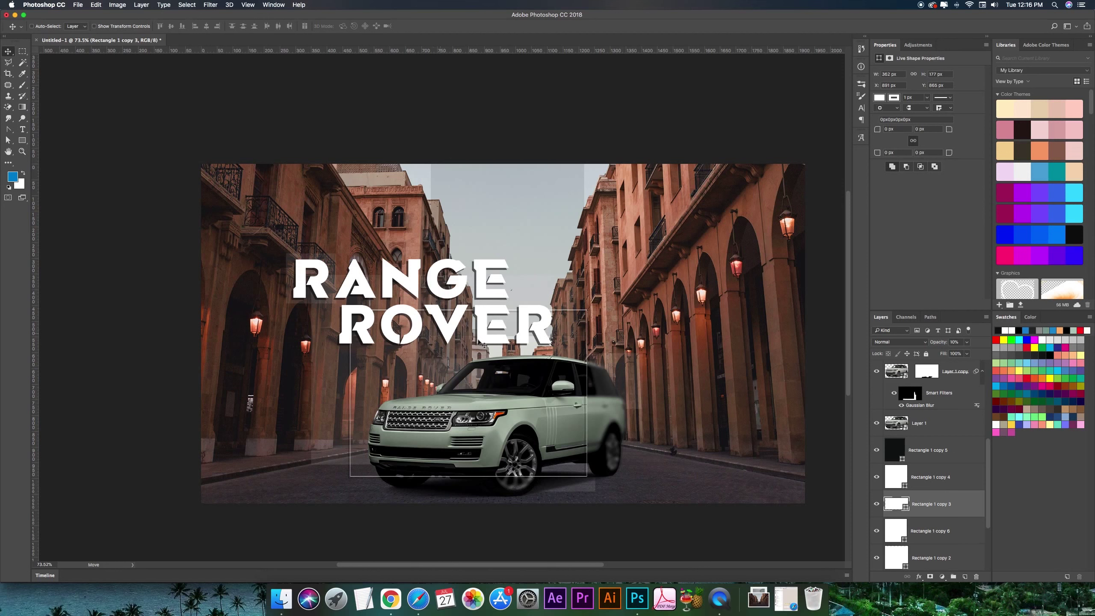
ctrl+click(487, 294)
click(515, 403)
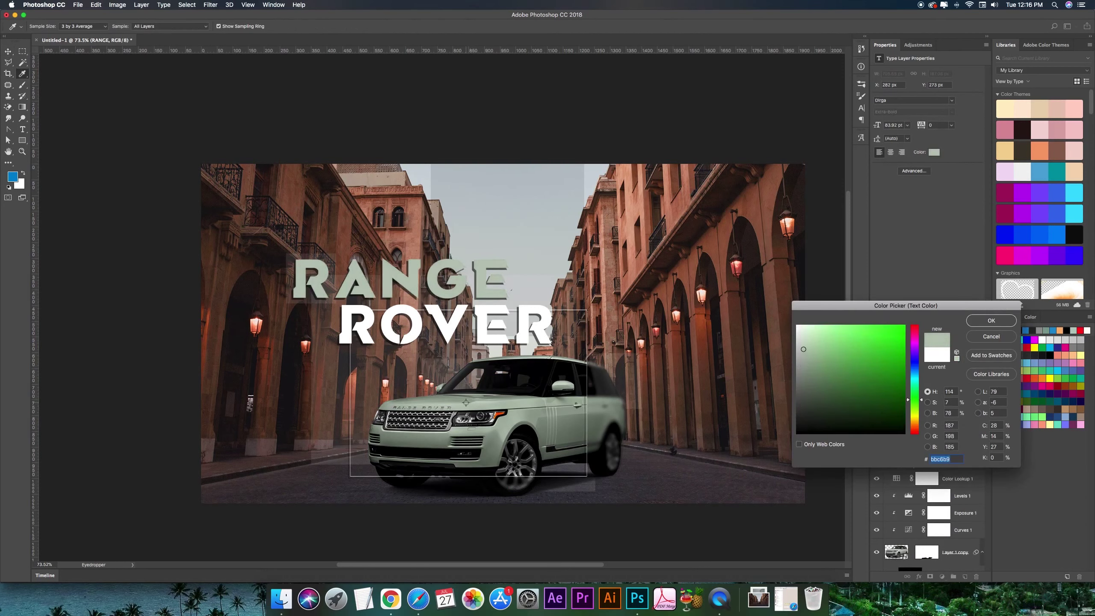
Step: Trial car grey-green and pale peach colours on RANGE, then discard them to keep it white
click(482, 405)
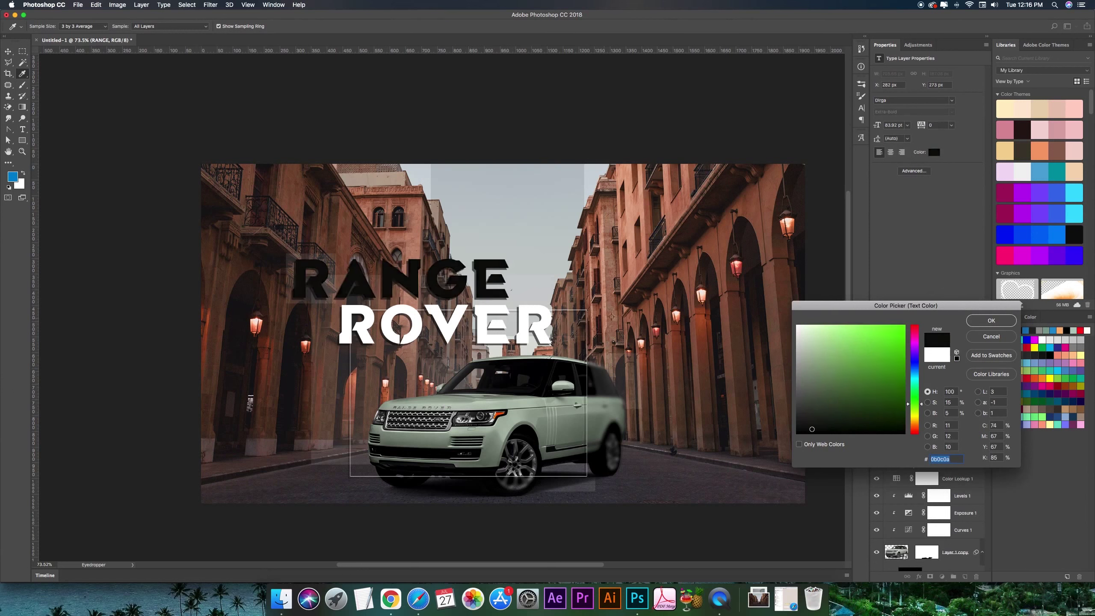
click(787, 222)
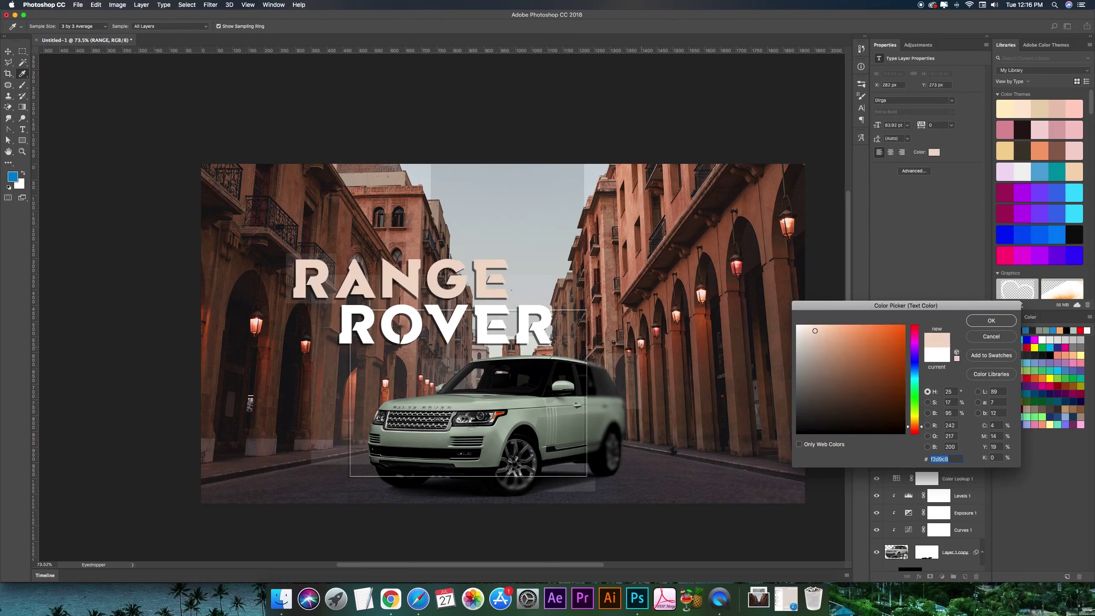
click(545, 362)
click(444, 398)
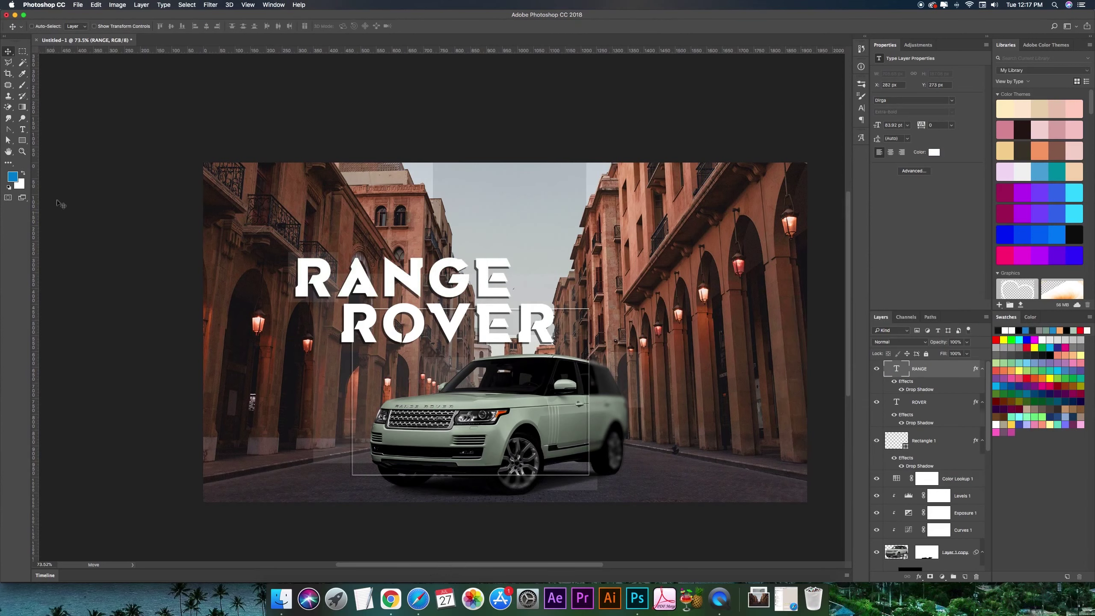
Step: Add the white tagline 'YOUR TEST DRIVE IS HERE' to the right of the car
key(t)
click(679, 386)
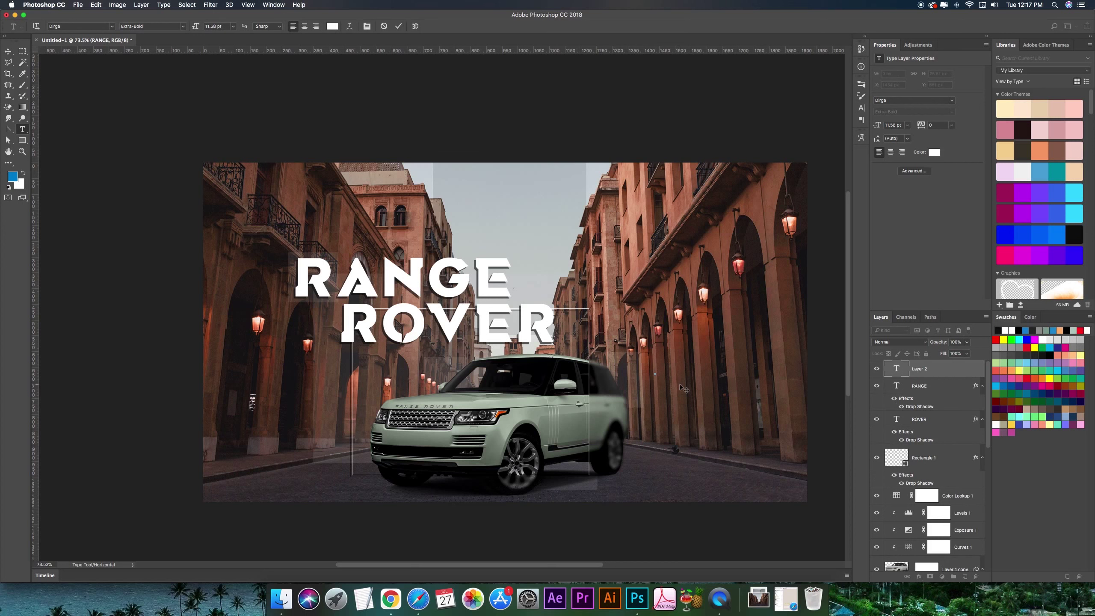
text(YOURTEST DRIVE IS HERE)
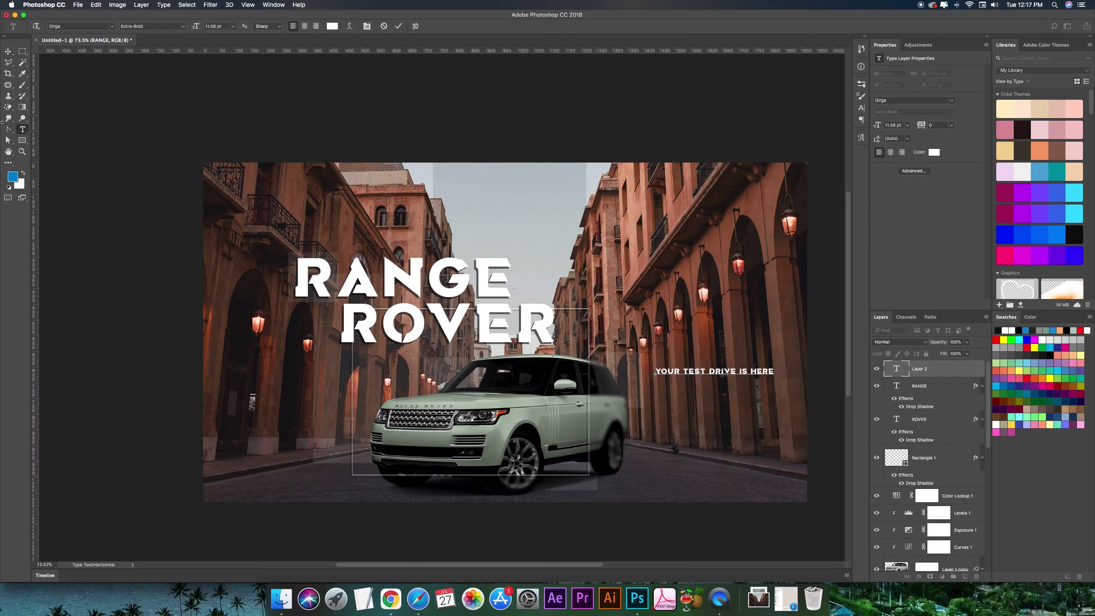
click(6, 51)
Step: Preview a series of typefaces on the tagline from the font list
click(951, 100)
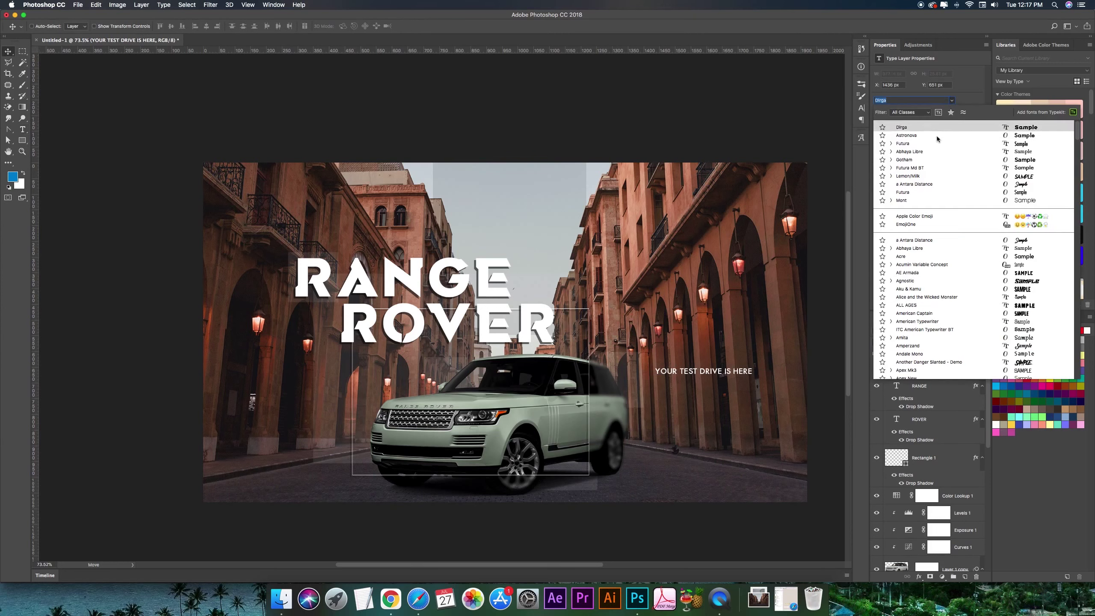
key(Down)
key(Down)
key(Down)
key(Down)
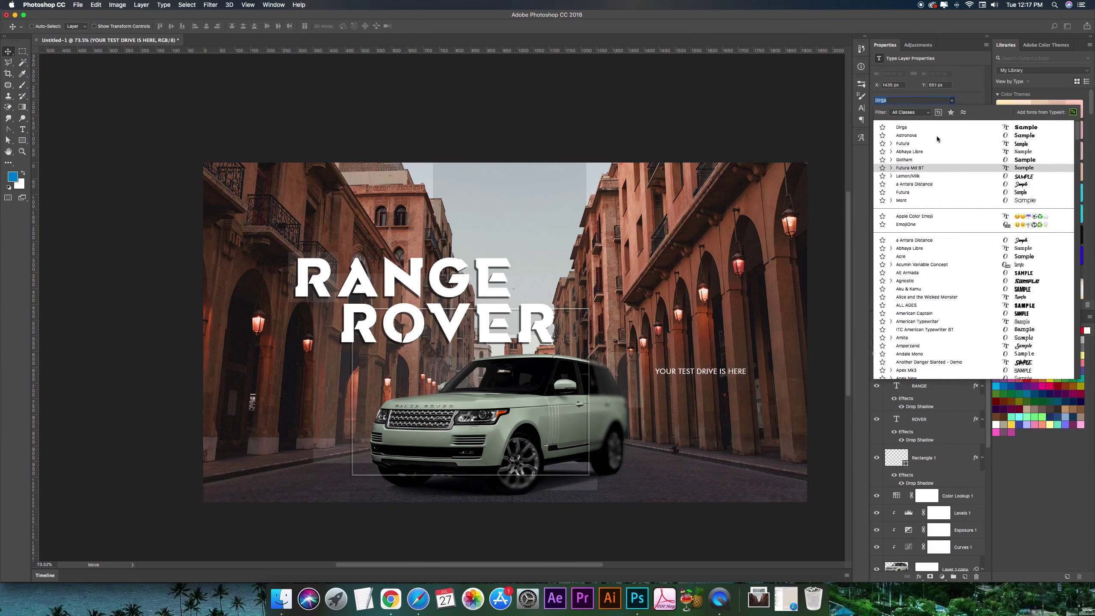
key(Down)
key(Down)
key(Down)
key(Down)
key(Down)
key(Down)
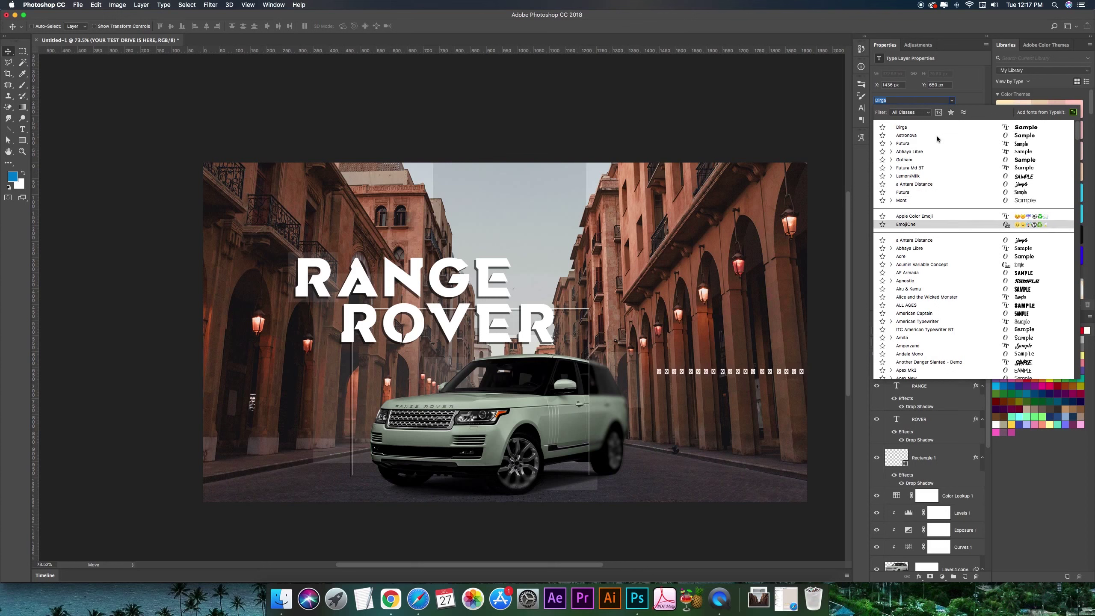
key(Down)
key(Down)
key(Down)
key(Down)
key(Down)
key(Down)
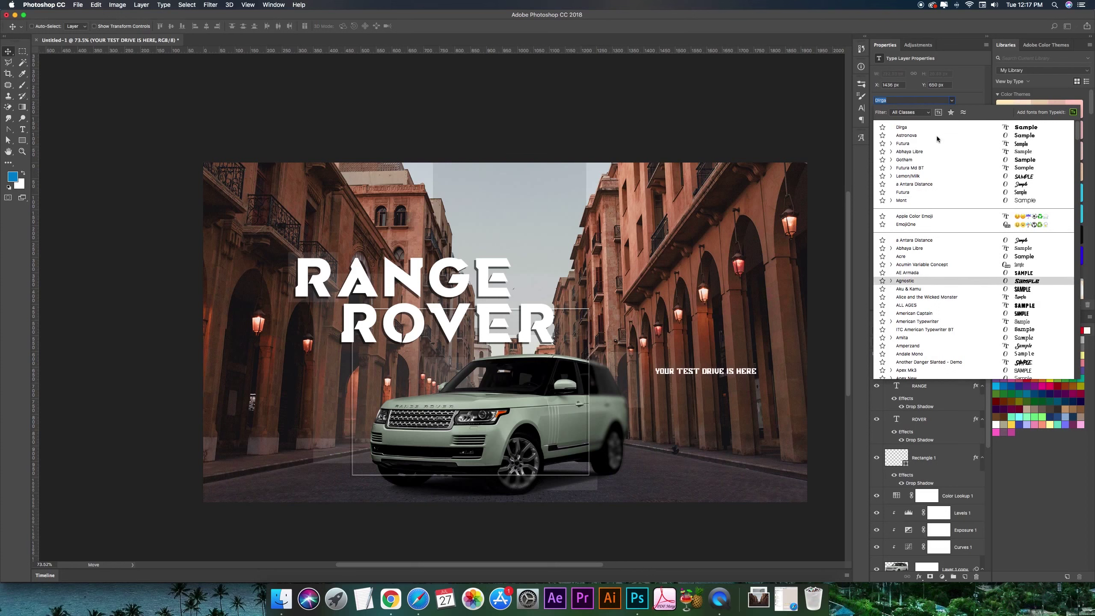
key(Down)
key(Down)
key(Down)
key(Down)
key(Down)
key(Down)
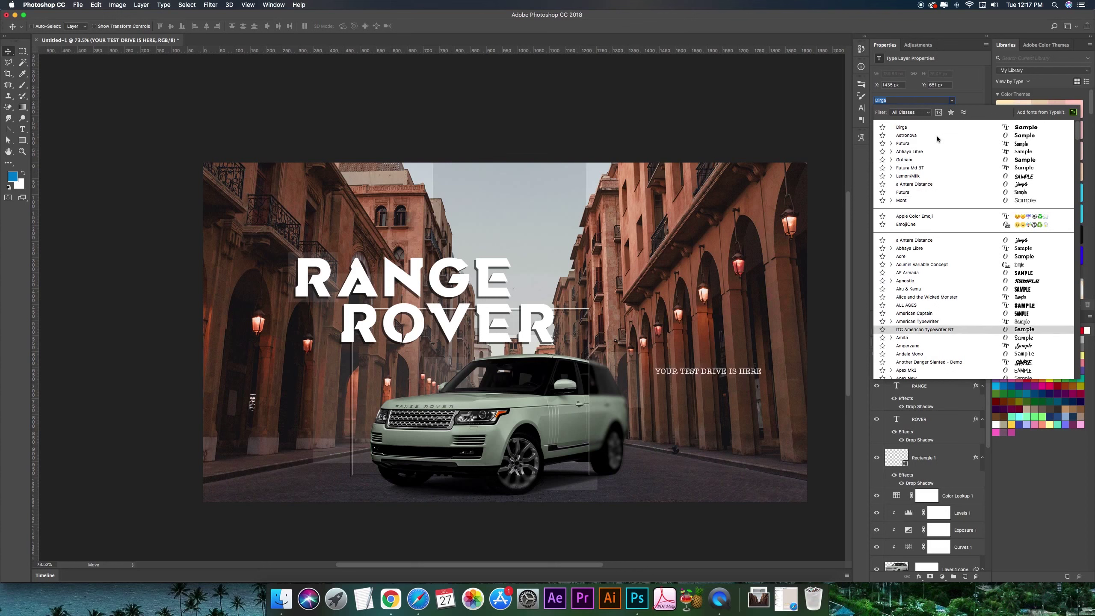
key(Down)
key(Down)
key(Down)
key(Down)
key(Down)
key(Down)
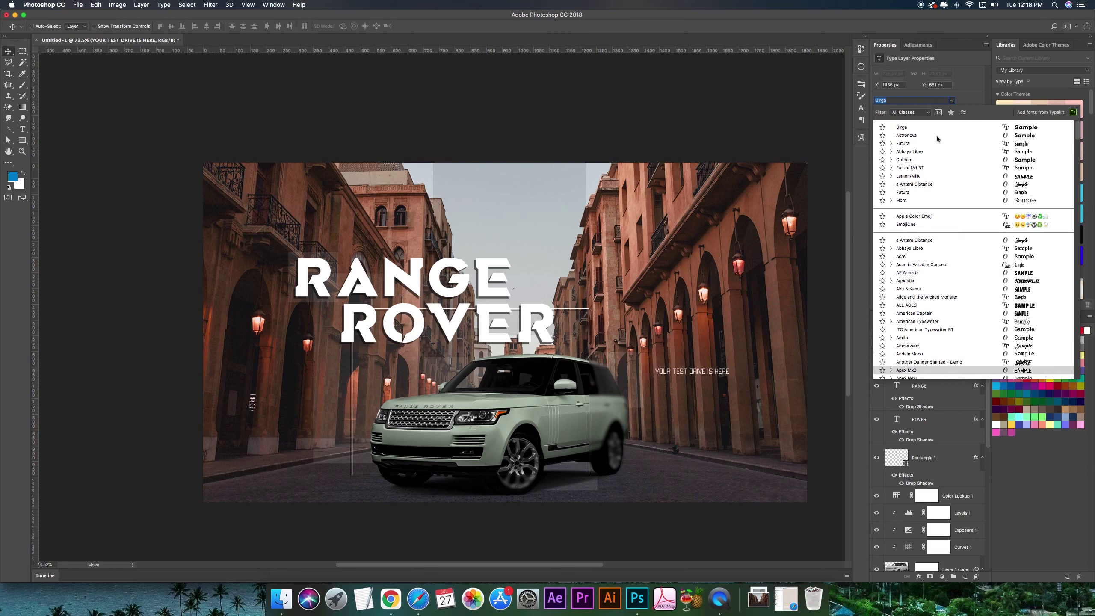
key(Down)
key(Down)
key(Down)
key(Down)
key(Down)
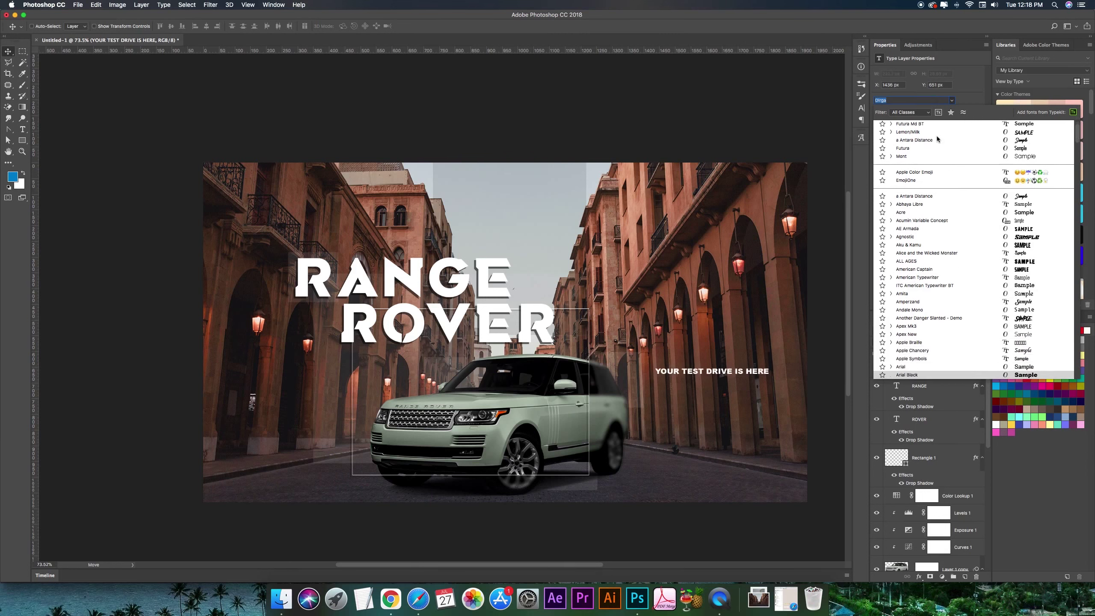
key(Down)
key(Down)
key(Down)
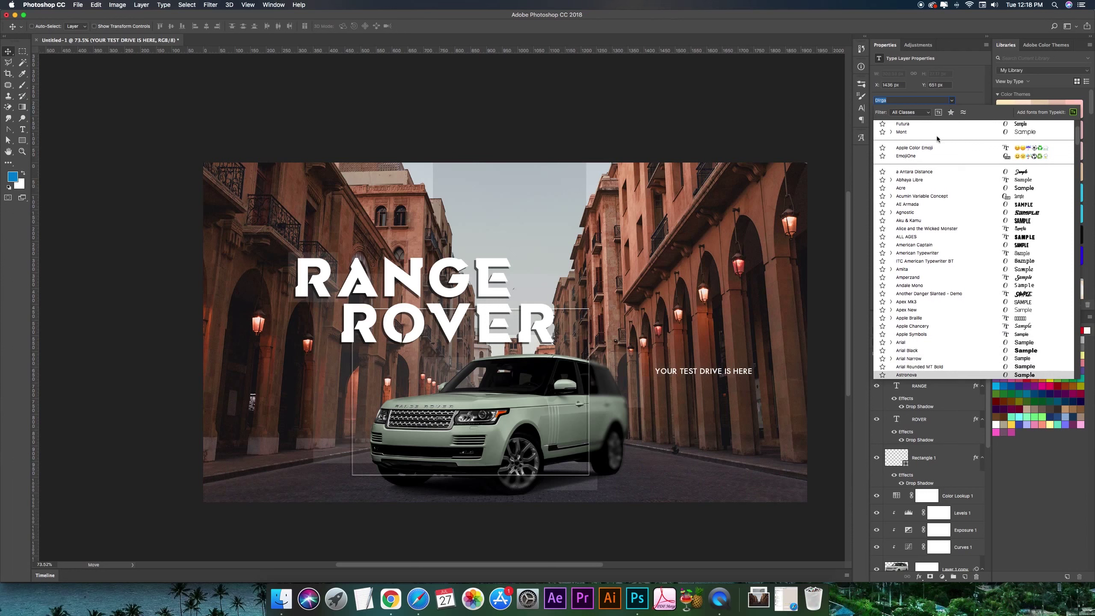
key(Down)
key(Down)
key(Down)
key(Down)
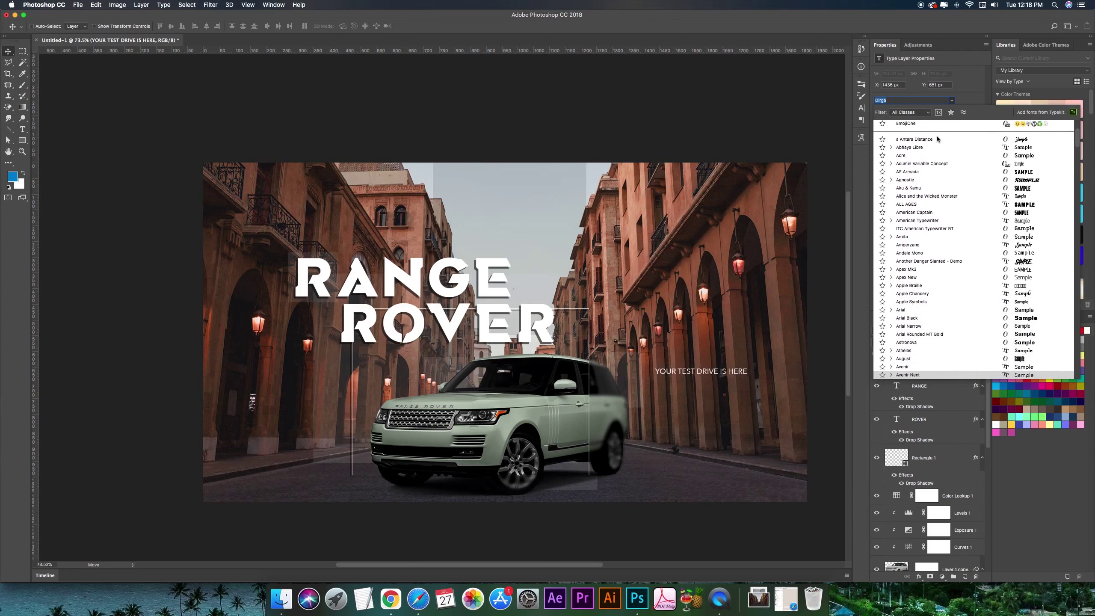
key(Down)
key(Down)
key(Down)
key(Down)
key(Down)
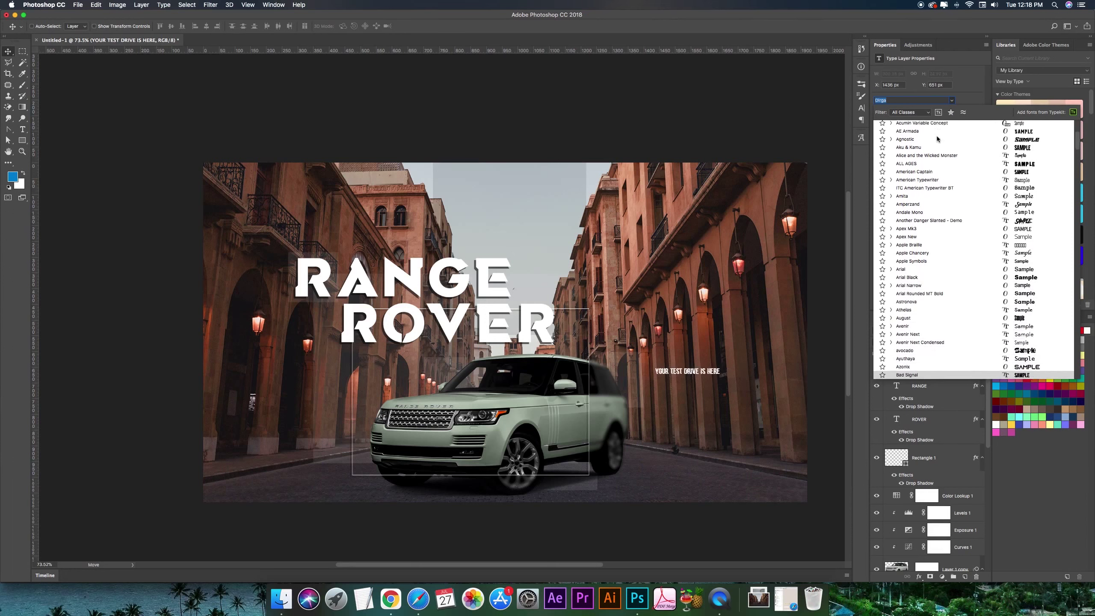
key(Down)
key(Down)
key(Down)
key(Down)
key(Down)
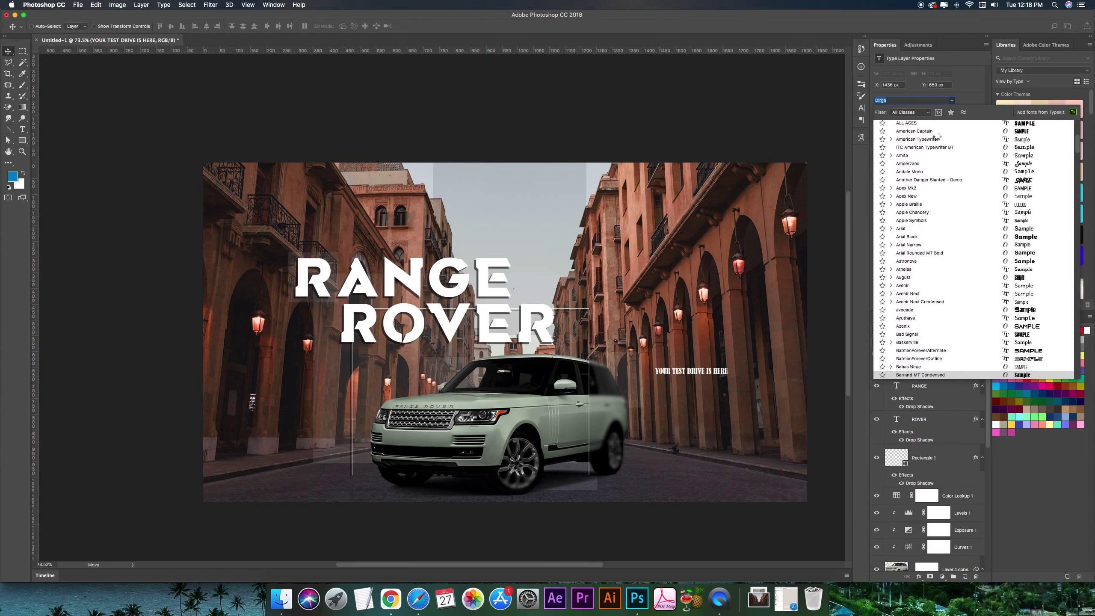
key(Down)
key(Down)
key(Down)
key(Down)
key(Down)
key(Down)
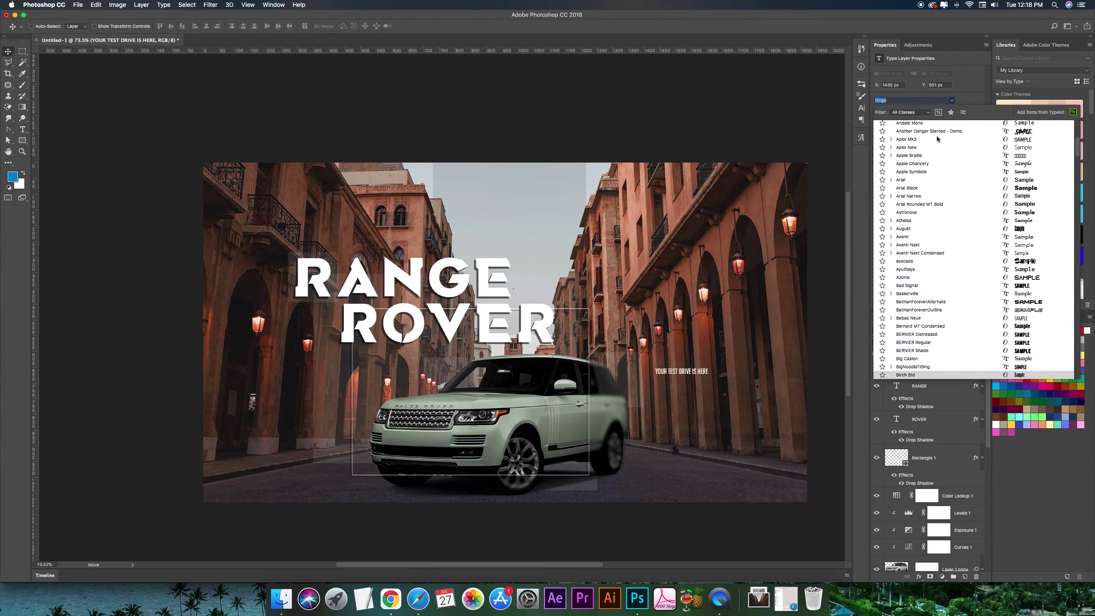
key(Down)
key(Down)
key(Down)
key(Down)
Step: Set the tagline in Code Bold and add a vertical guide aligned with ROVER's R
key(Return)
drag(714, 379, 402, 492)
super+click(353, 333)
drag(38, 345, 341, 341)
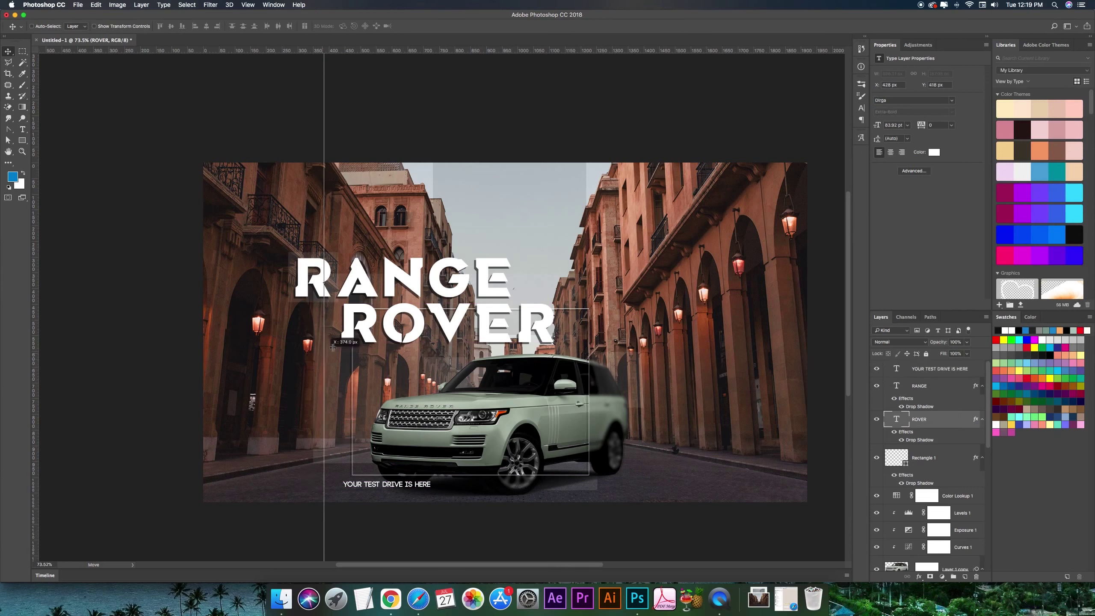
scroll(341, 341, up, 5)
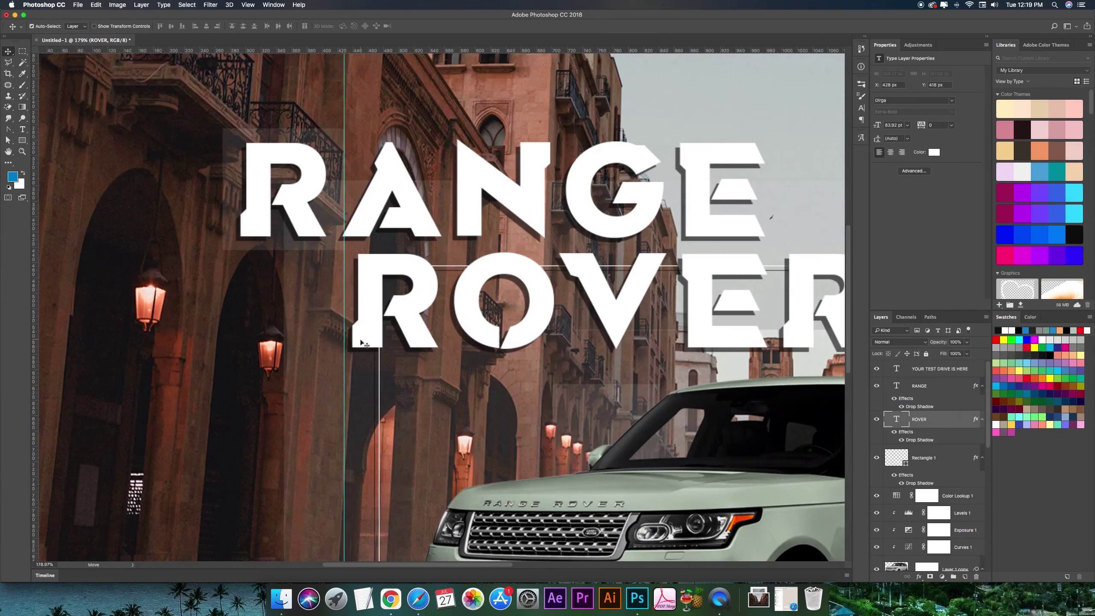
drag(353, 340, 353, 340)
scroll(353, 340, down, 5)
Step: Enlarge the tagline and move it beside the car's right side
super+click(429, 490)
key(super+t)
drag(491, 496, 519, 494)
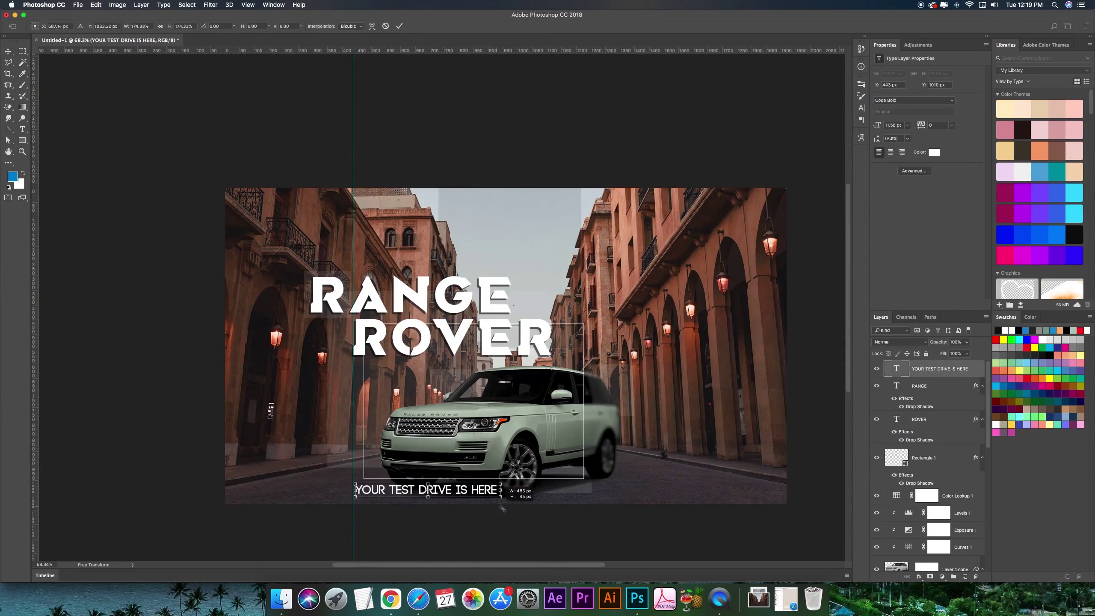
key(Return)
drag(447, 496, 685, 386)
Step: Stack the tagline one word per line and lower it beside the car's rear
double_click(625, 380)
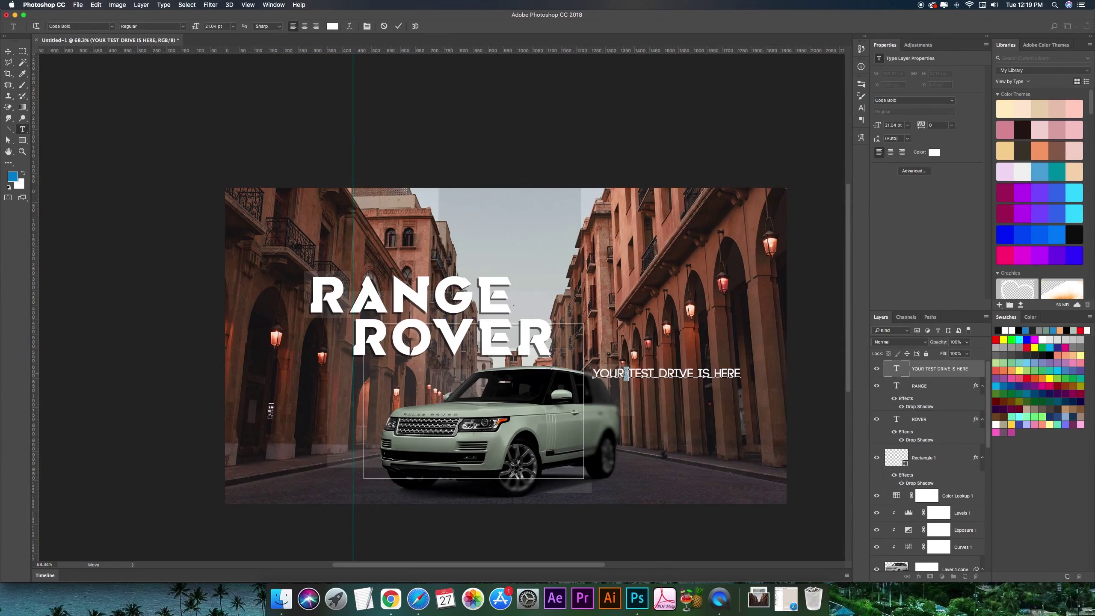
key(Return)
click(621, 389)
key(Return)
key(Return)
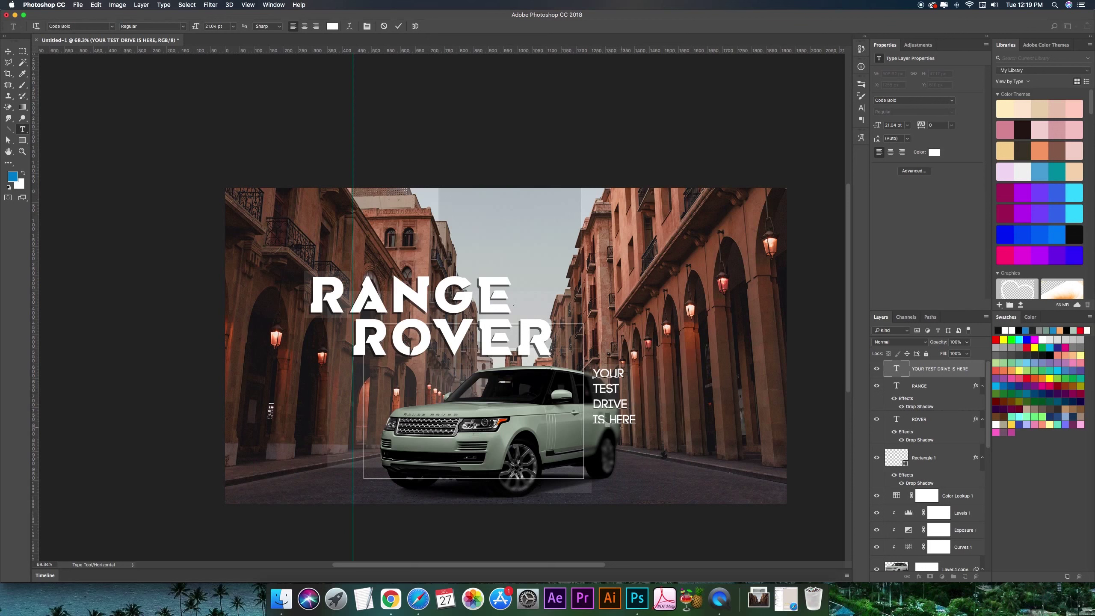
click(600, 419)
key(Return)
click(7, 51)
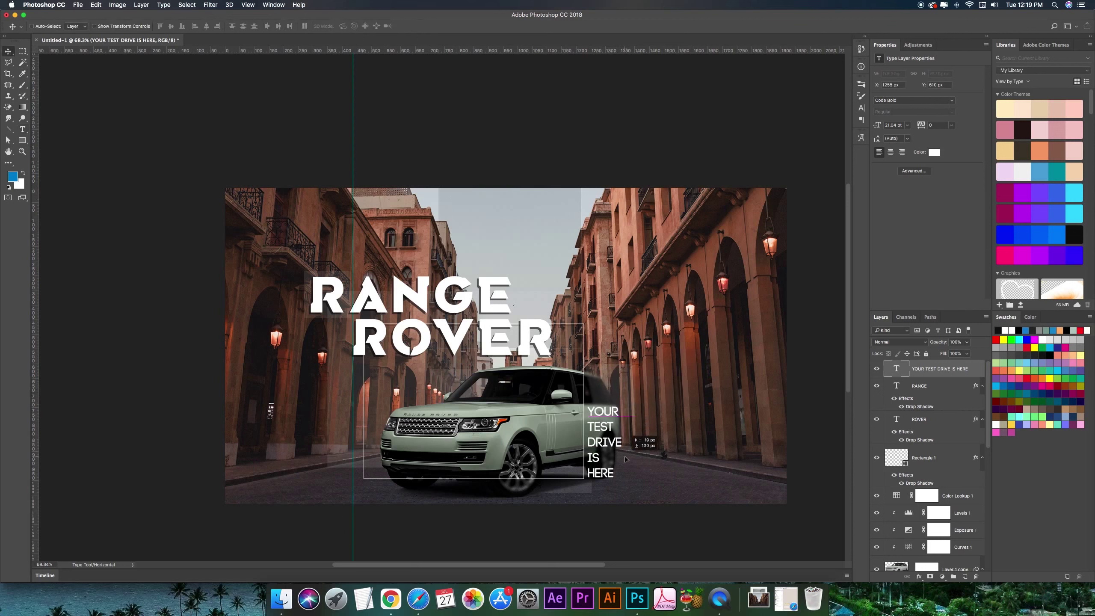
drag(607, 390, 601, 428)
Step: Apply a 4.5 px Gaussian Blur smart filter to the street photo
scroll(926, 474, down, 10)
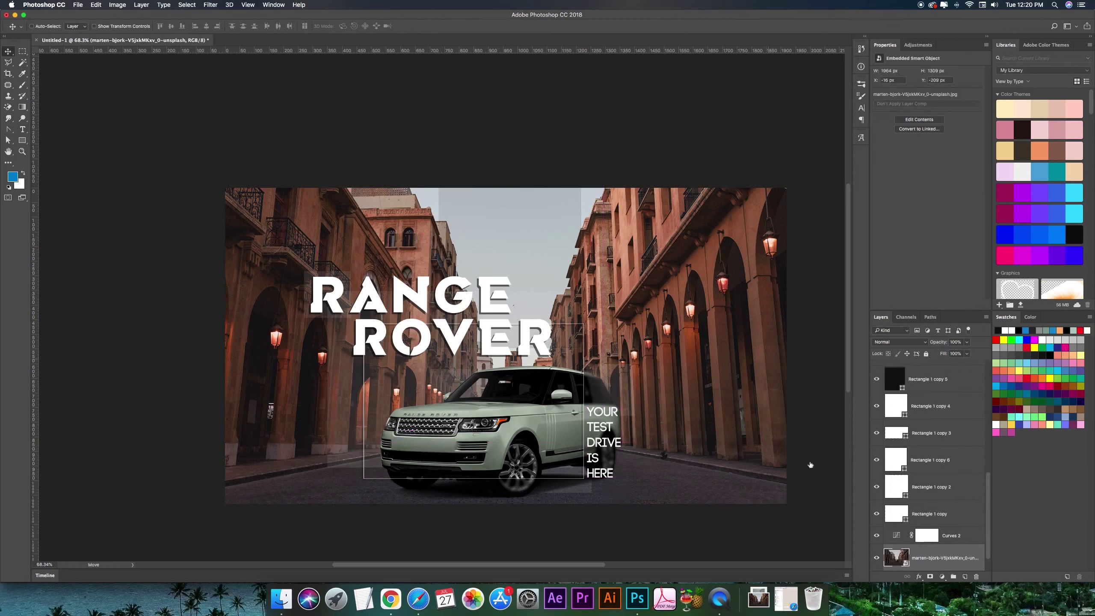
click(939, 530)
click(214, 5)
click(349, 139)
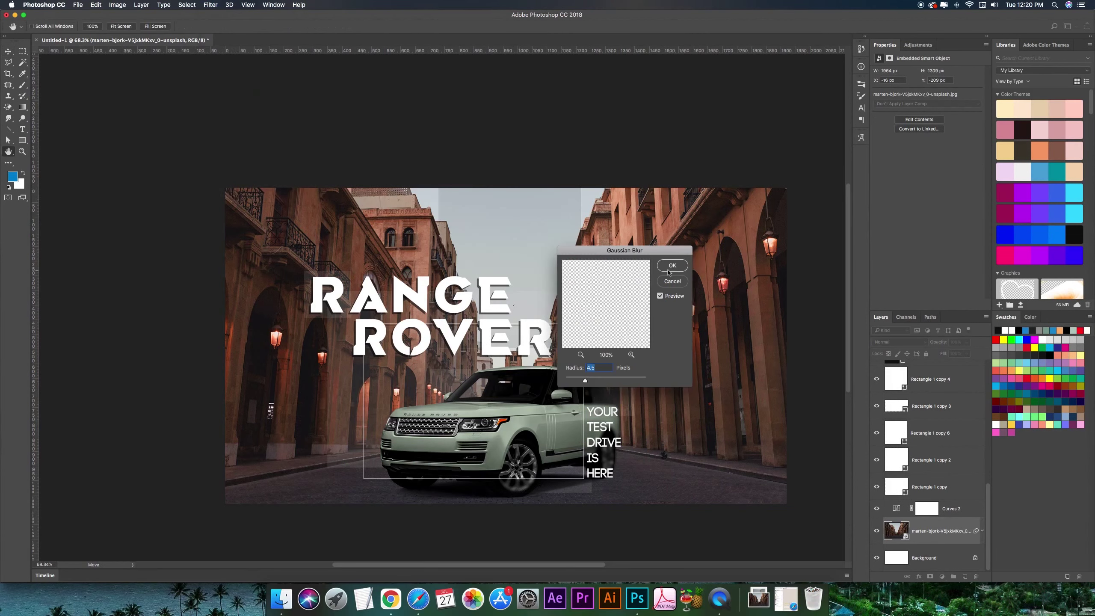
click(670, 264)
drag(700, 424, 703, 419)
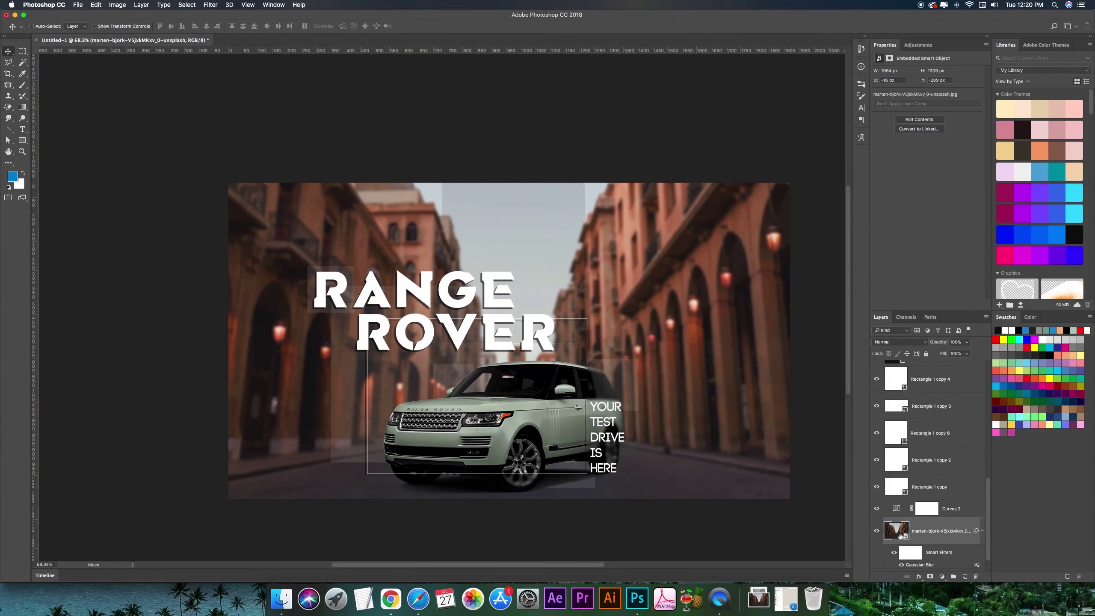
Step: Paint black on the blur's filter mask inside the frame rectangle selection to keep it sharp
click(910, 552)
scroll(927, 474, up, 10)
ctrl+click(896, 457)
key(b)
key(d)
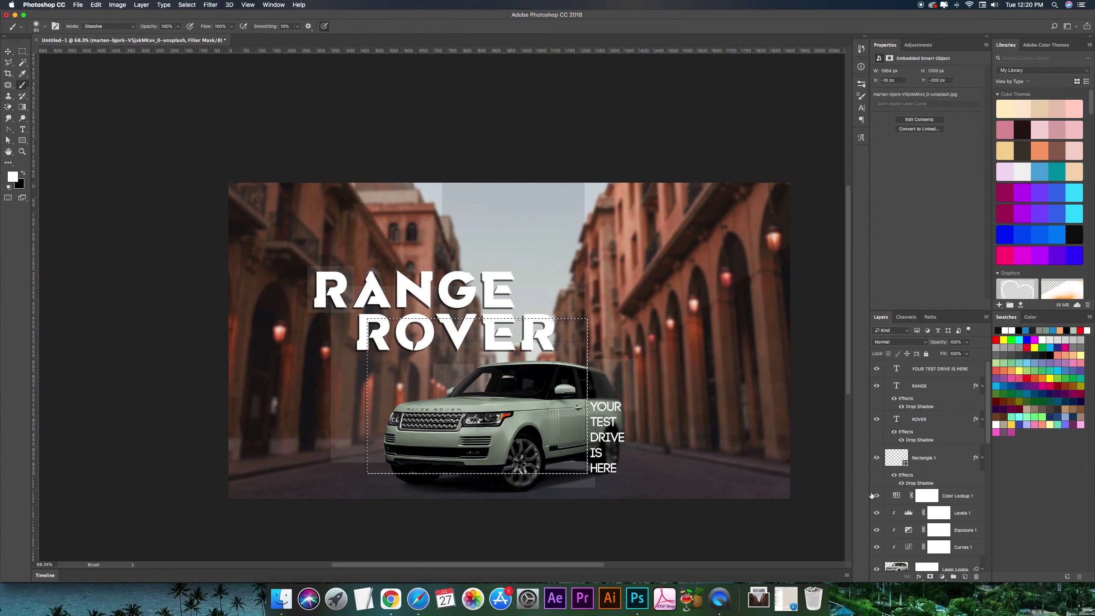
scroll(927, 496, down, 10)
click(907, 527)
key(x)
key(bracketright)
key(bracketright)
key(bracketright)
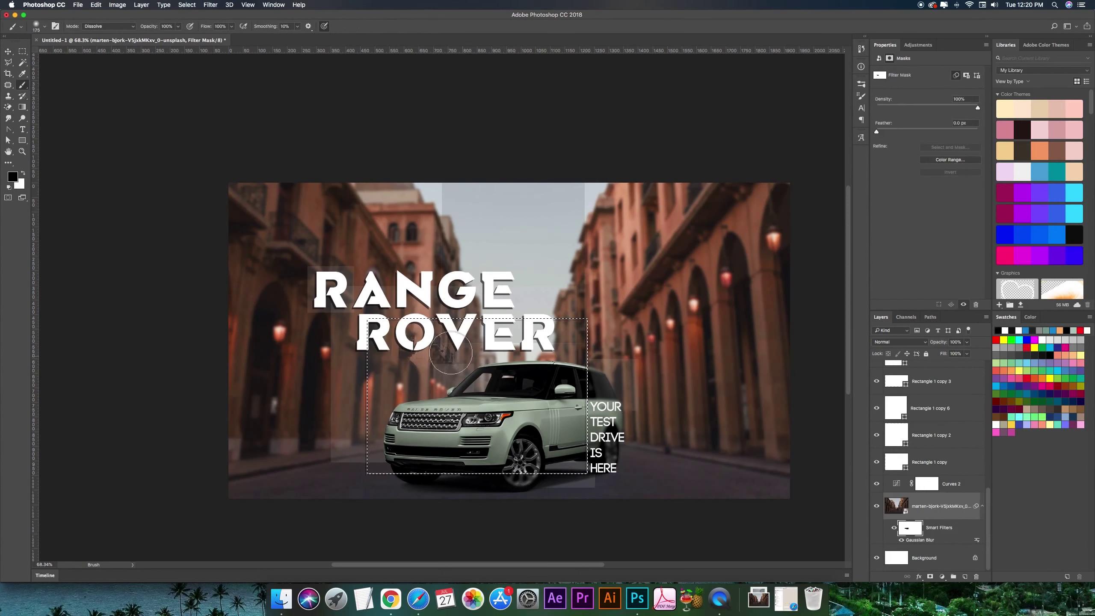
drag(450, 352, 570, 360)
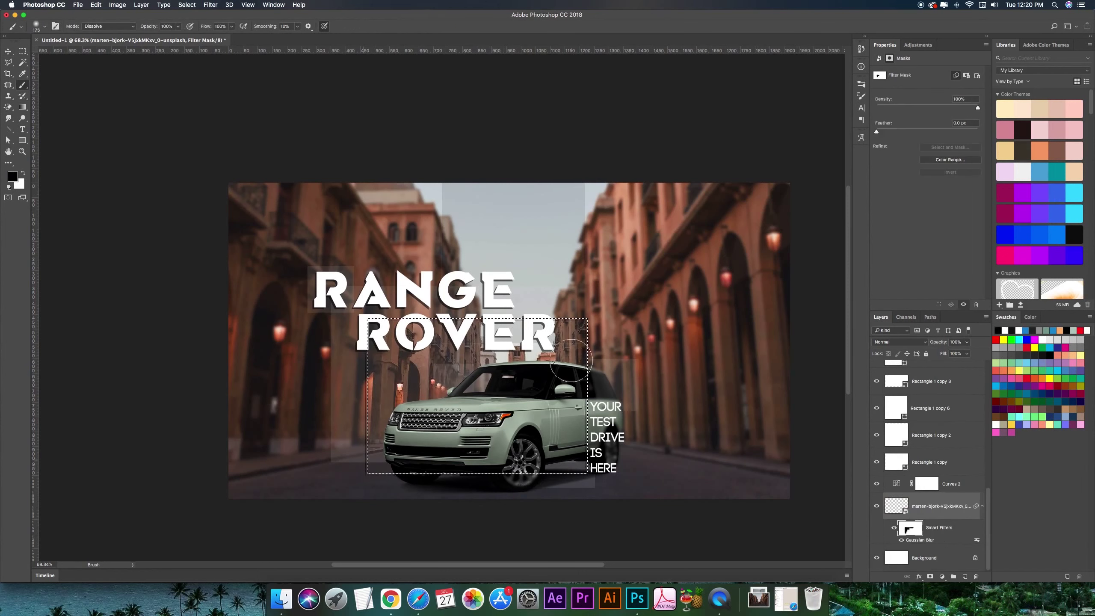
key(ctrl+d)
key(v)
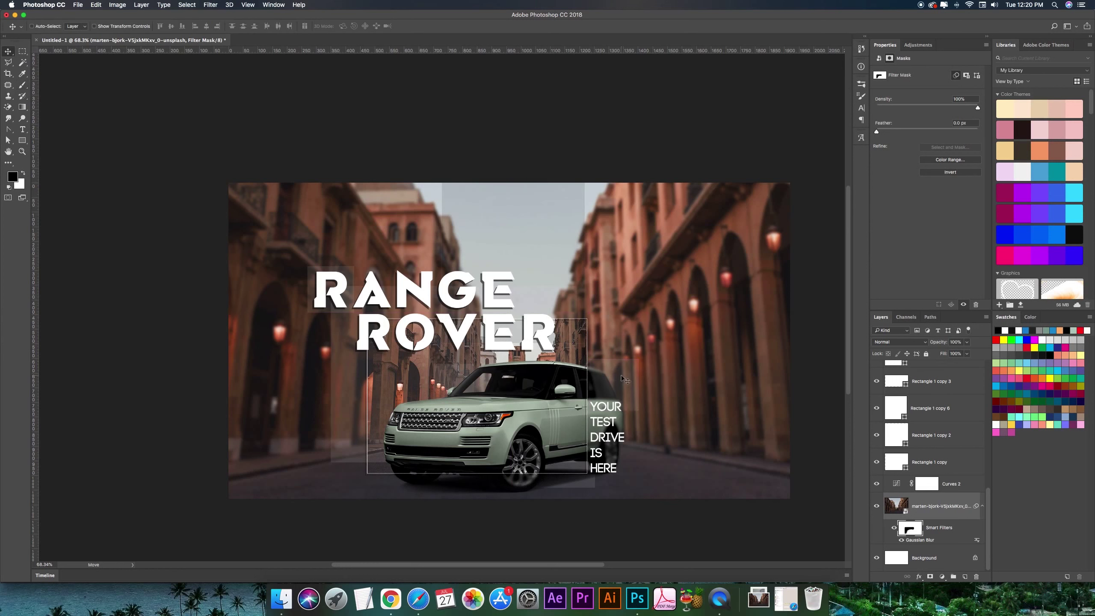
ctrl+click(632, 360)
Step: Fill the top rectangle copy with pale sage green sampled from the car
key(a)
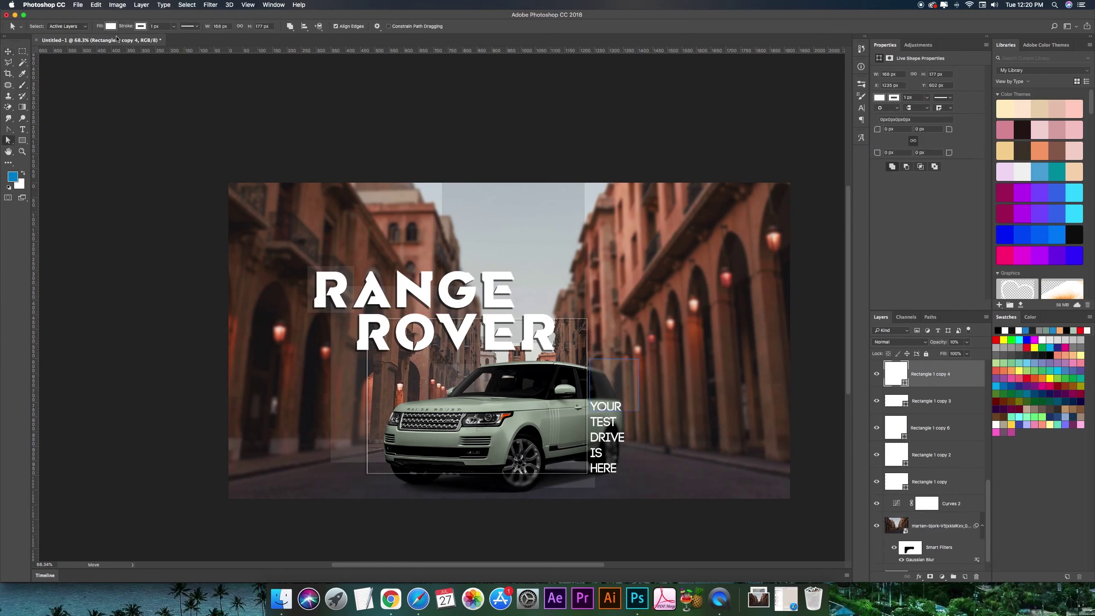
click(111, 26)
click(152, 44)
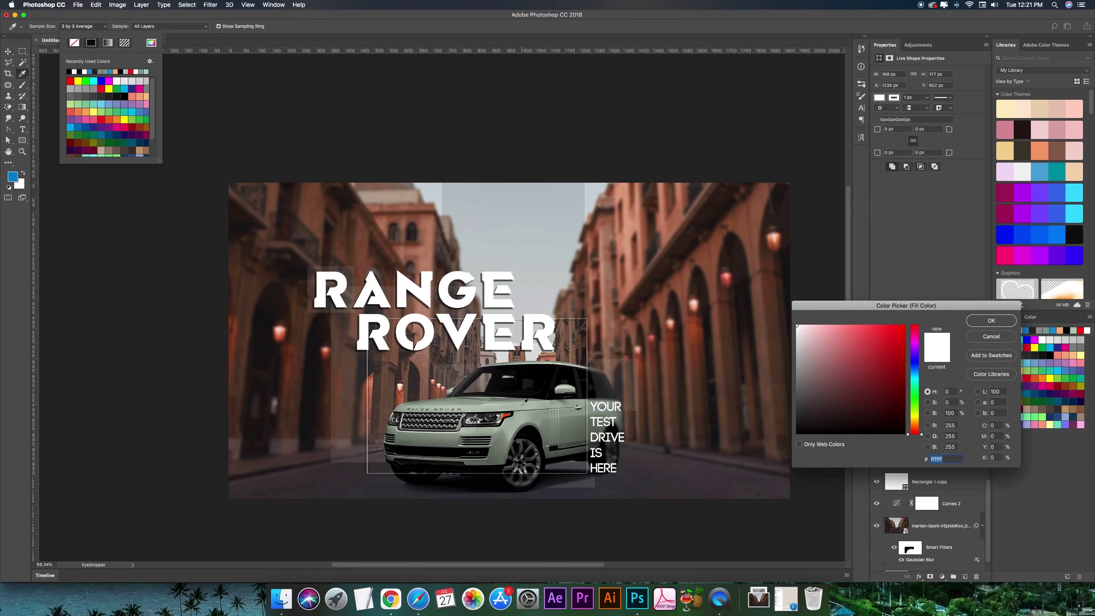
click(523, 402)
key(Return)
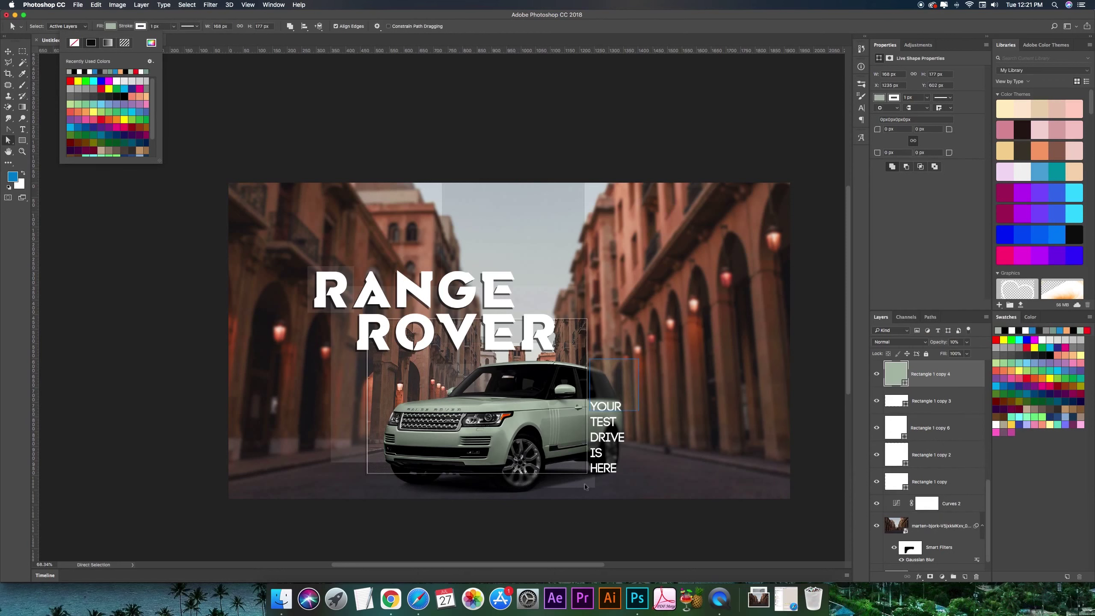
Step: Give the remaining three rectangle copies the same pale sage green fill
click(931, 401)
click(110, 26)
click(98, 71)
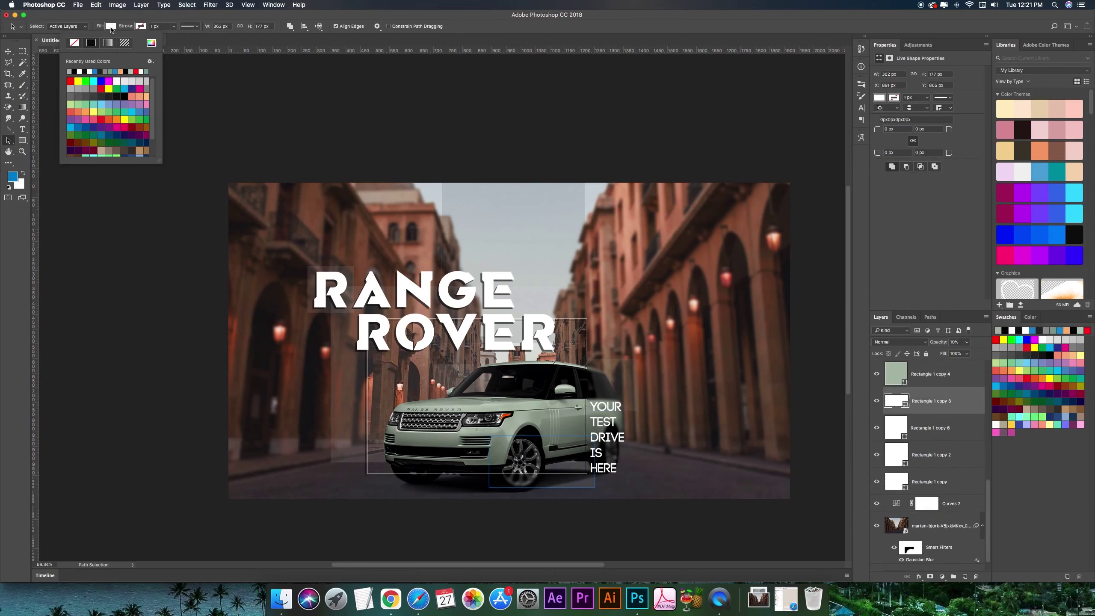
ctrl+click(330, 288)
click(110, 26)
click(68, 72)
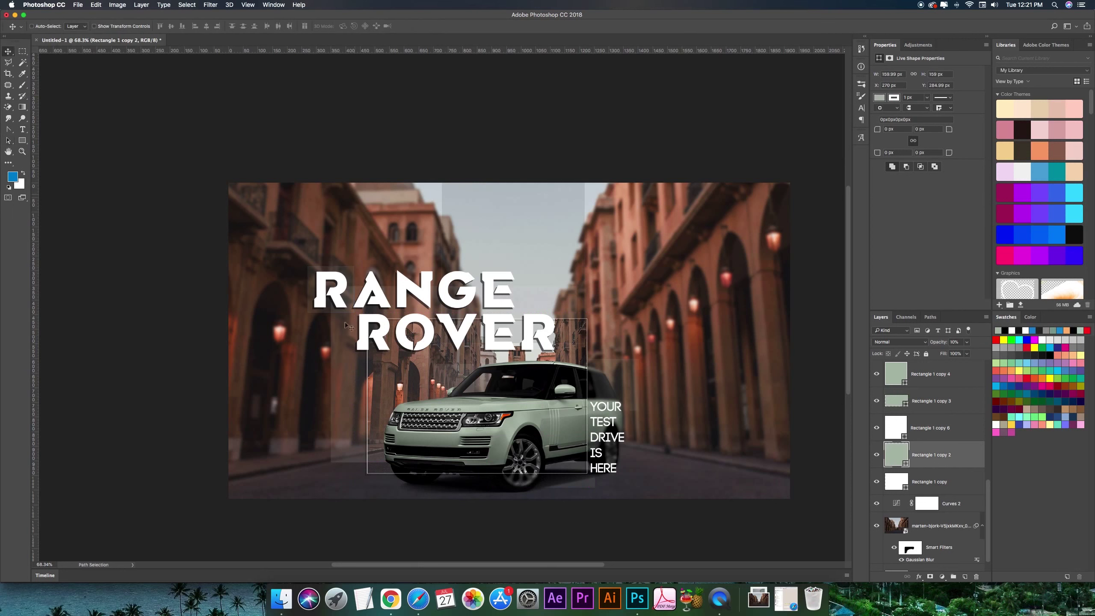
ctrl+click(340, 337)
click(110, 26)
click(69, 72)
Step: Add a drop shadow to the YOUR TEST DRIVE IS HERE tagline
key(v)
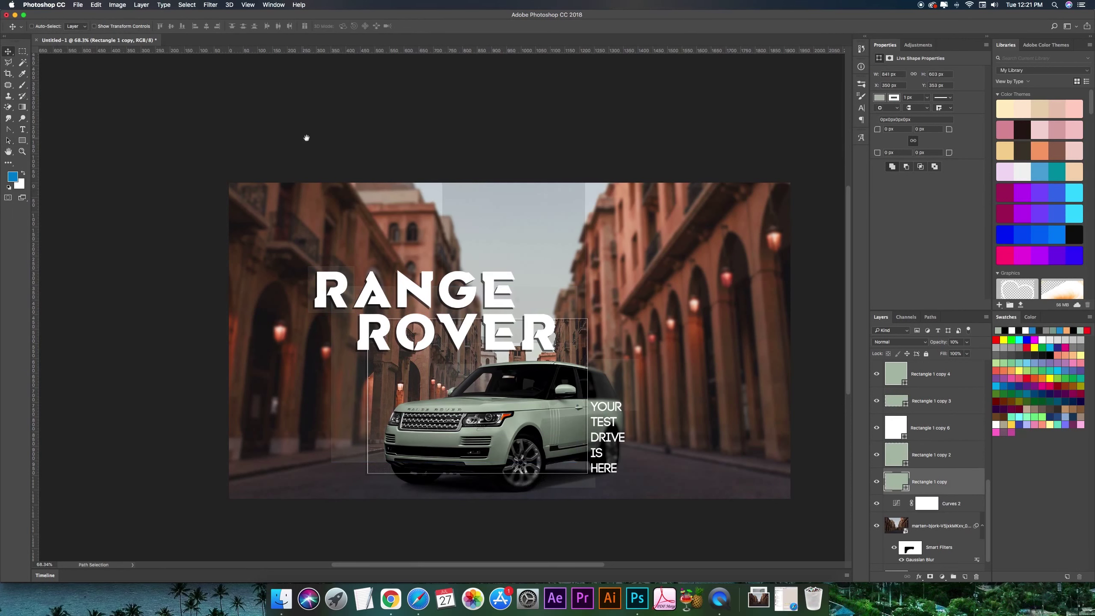
scroll(319, 140, left, 2)
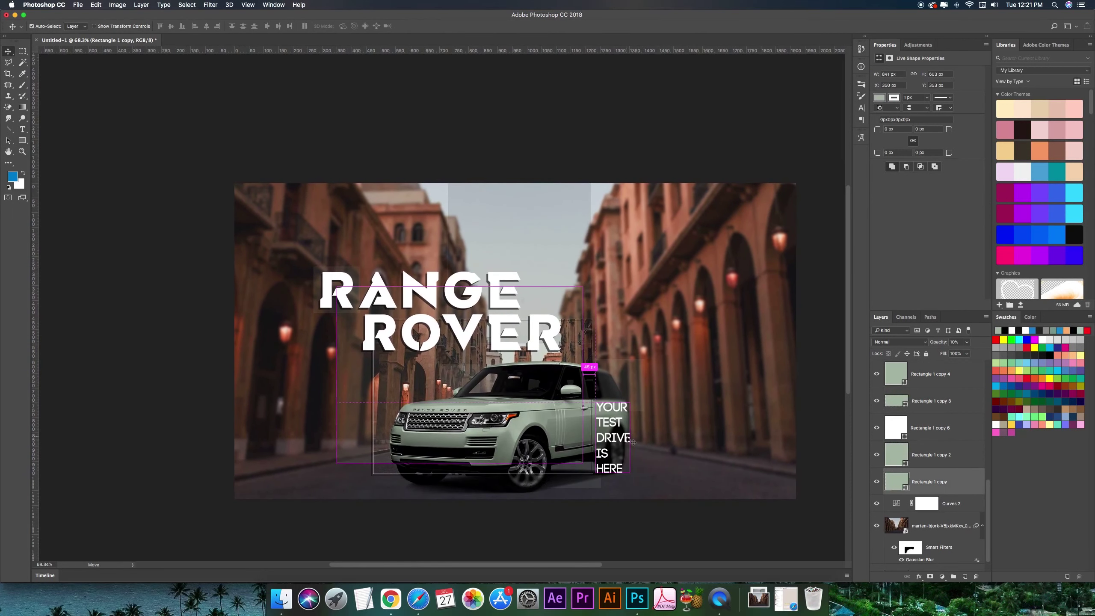
ctrl+click(608, 414)
click(759, 466)
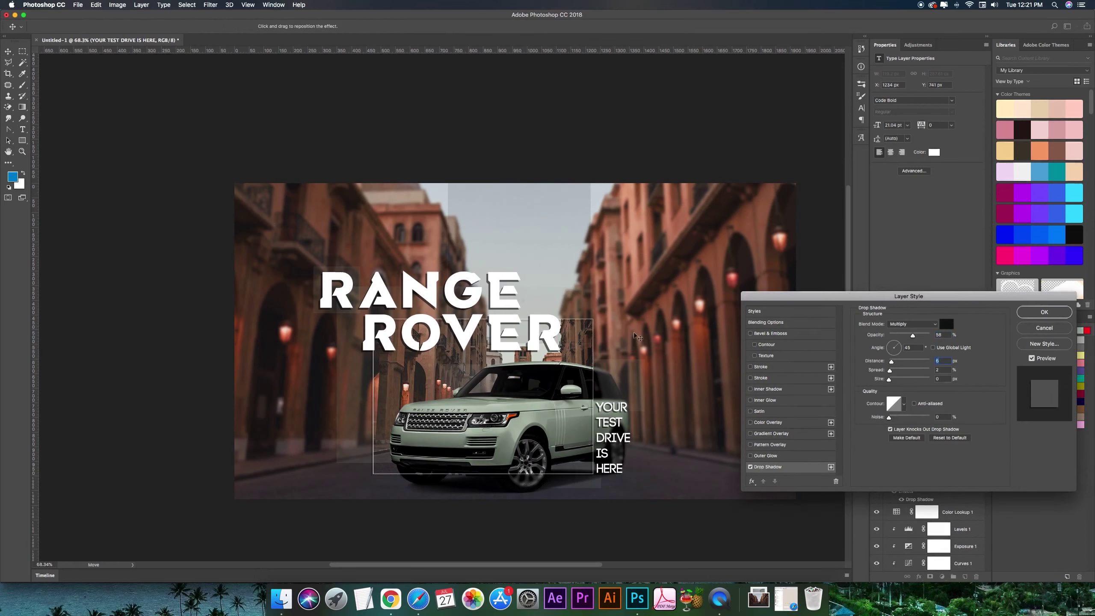
Step: Confirm the tagline's drop shadow and tint the tagline a sampled warm cream
click(1044, 311)
click(934, 152)
click(703, 300)
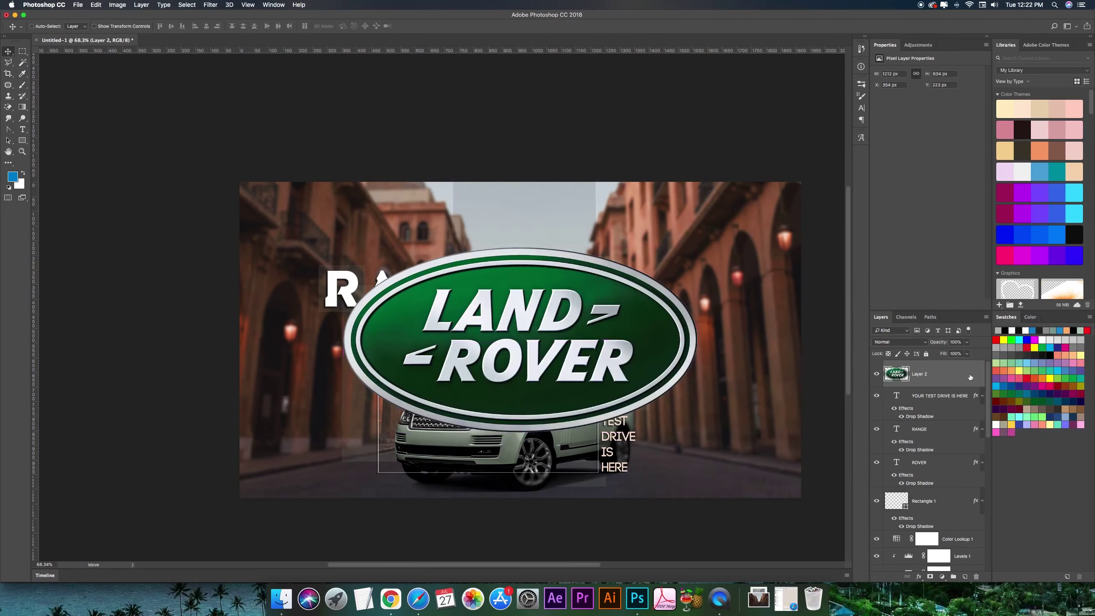
Step: Shrink the placed Land Rover logo and move it to the top-right corner
mouse_move(699, 247)
mouse_down()
mouse_move(562, 322)
mouse_move(779, 480)
mouse_up()
key(Return)
key(ctrl+t)
key(Return)
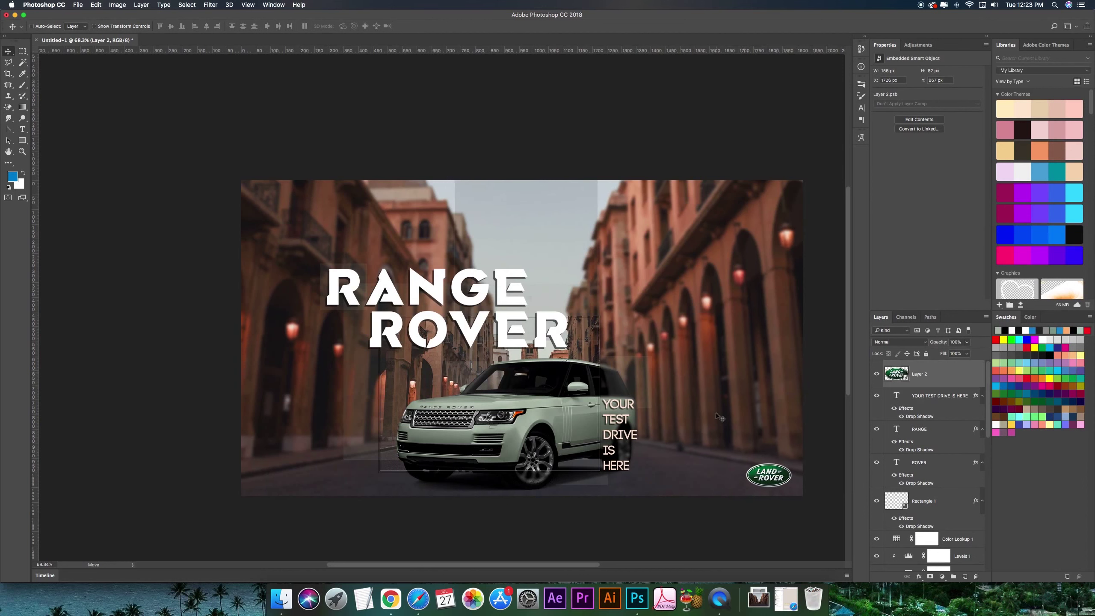
drag(717, 414, 717, 143)
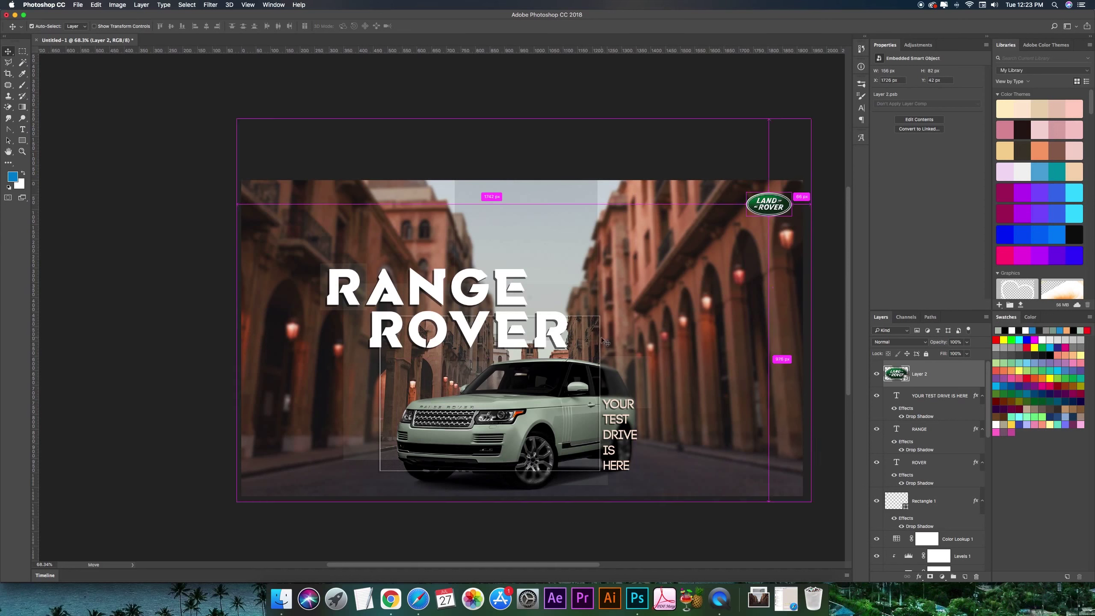
Step: Raise the top edge of frame Rectangle 1 slightly
ctrl+click(599, 431)
key(a)
drag(633, 322, 633, 318)
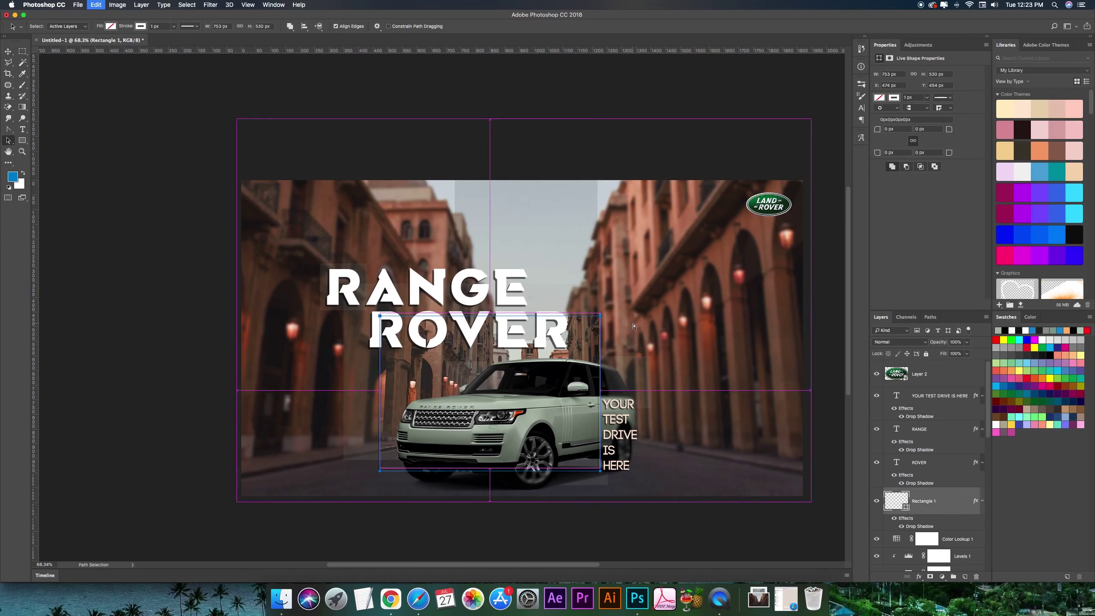
key(shift+a)
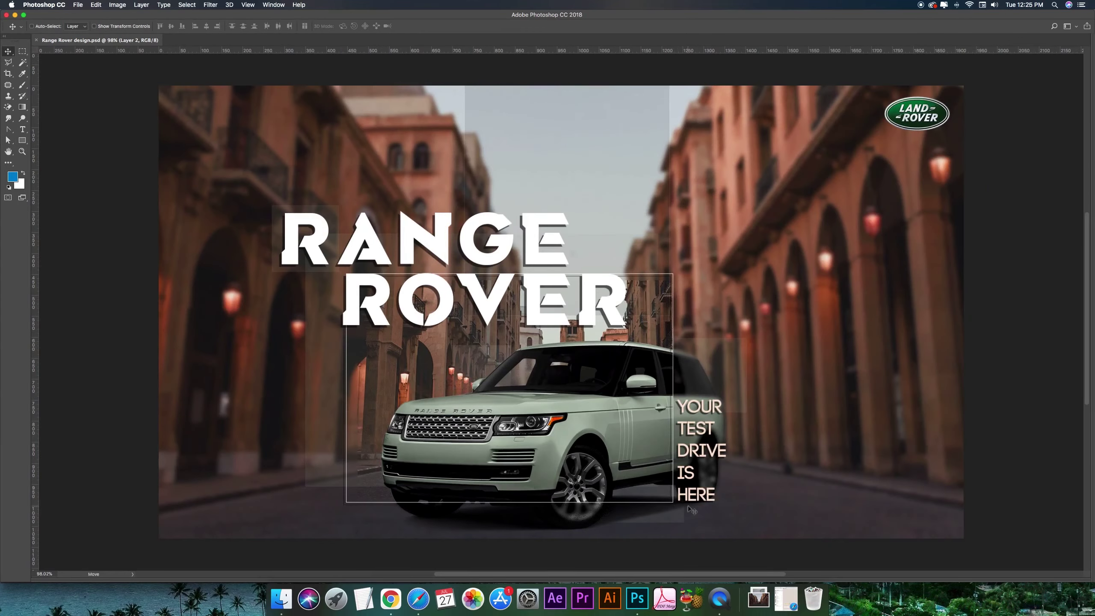
Step: Switch to Full Screen Mode and adjust the zoom so the whole Range Rover ad fits on black
key(Tab)
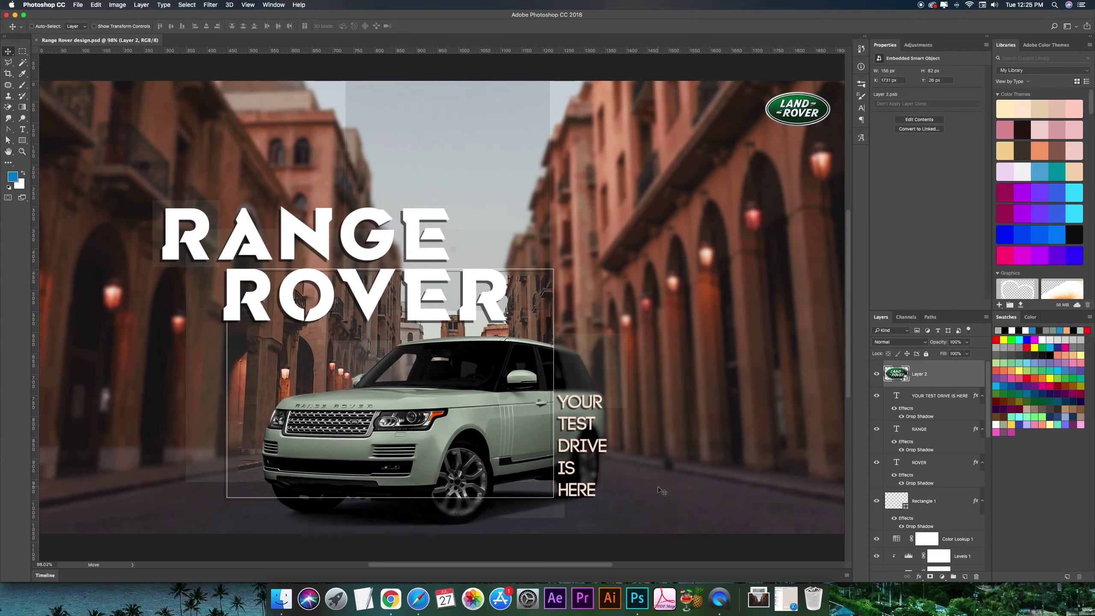
key(f)
key(f)
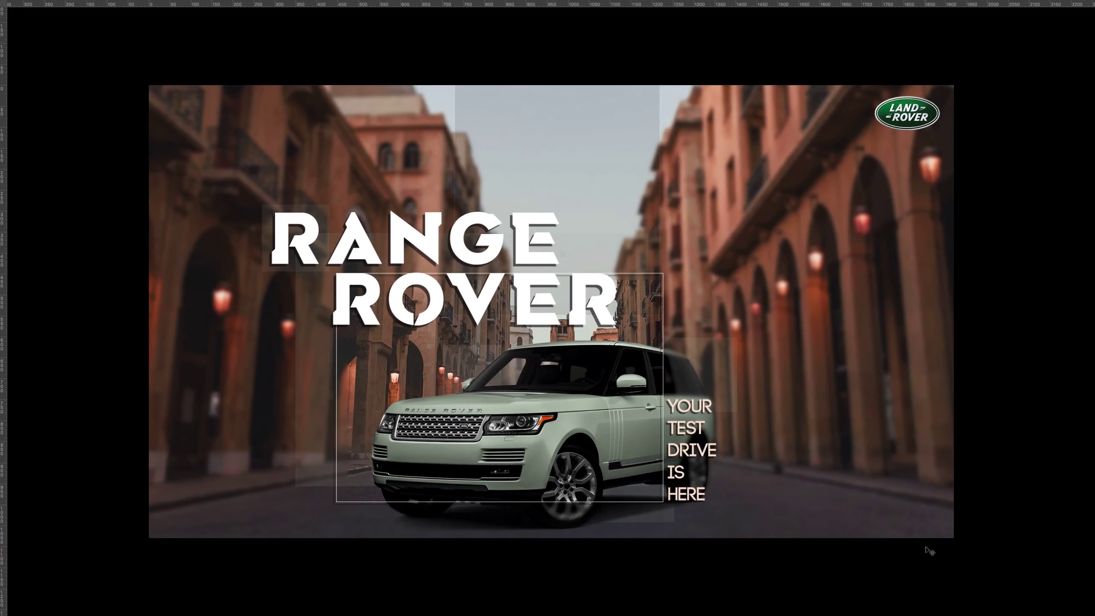
key(ctrl+minus)
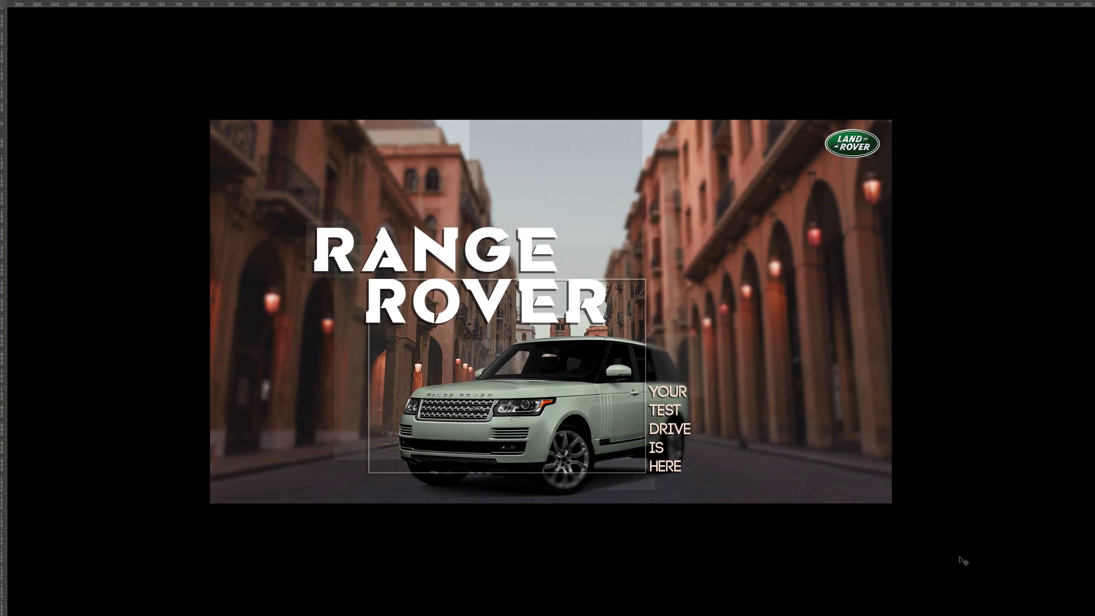
key(ctrl+minus)
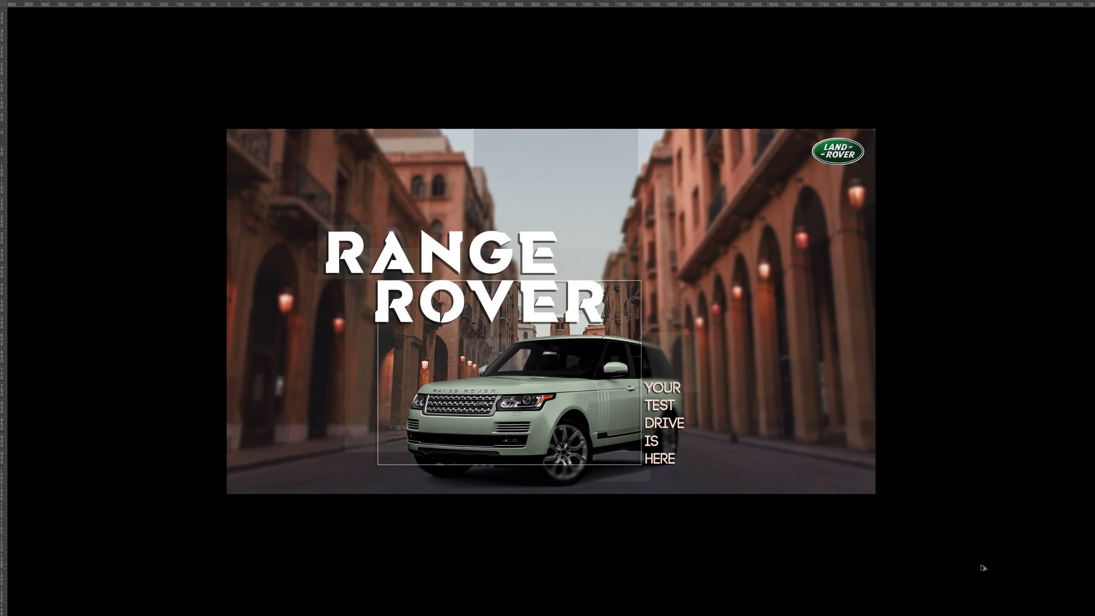
key(ctrl+minus)
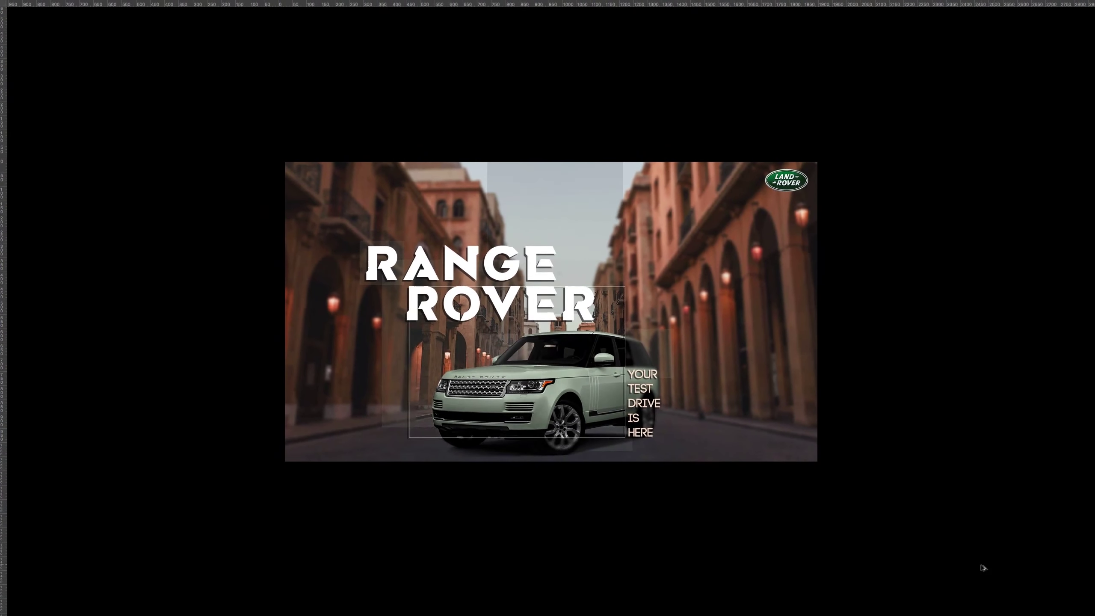
key(ctrl+minus)
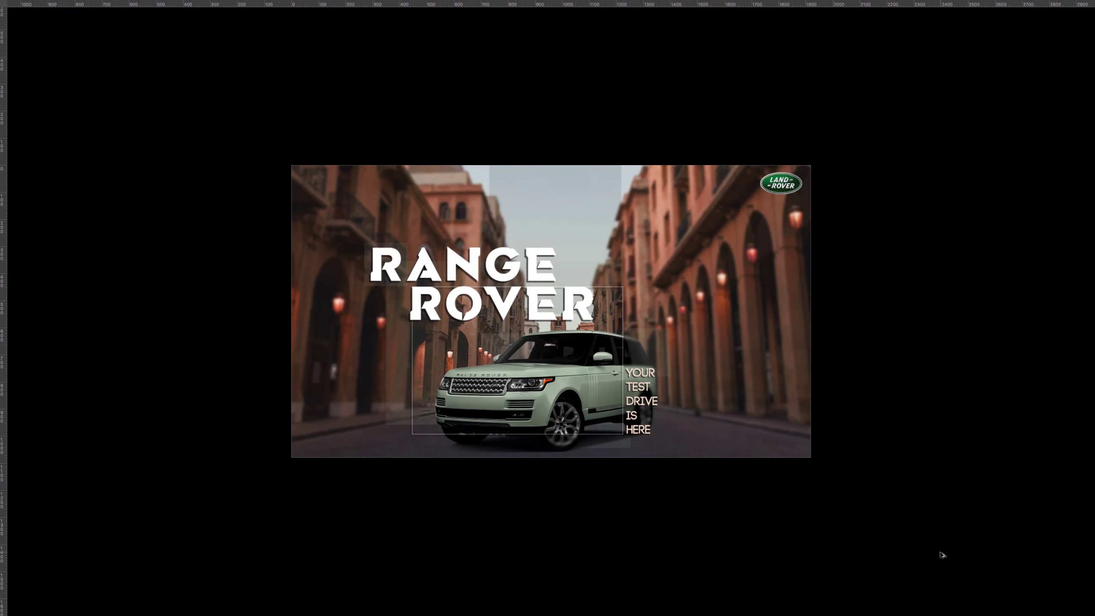
key(ctrl+plus)
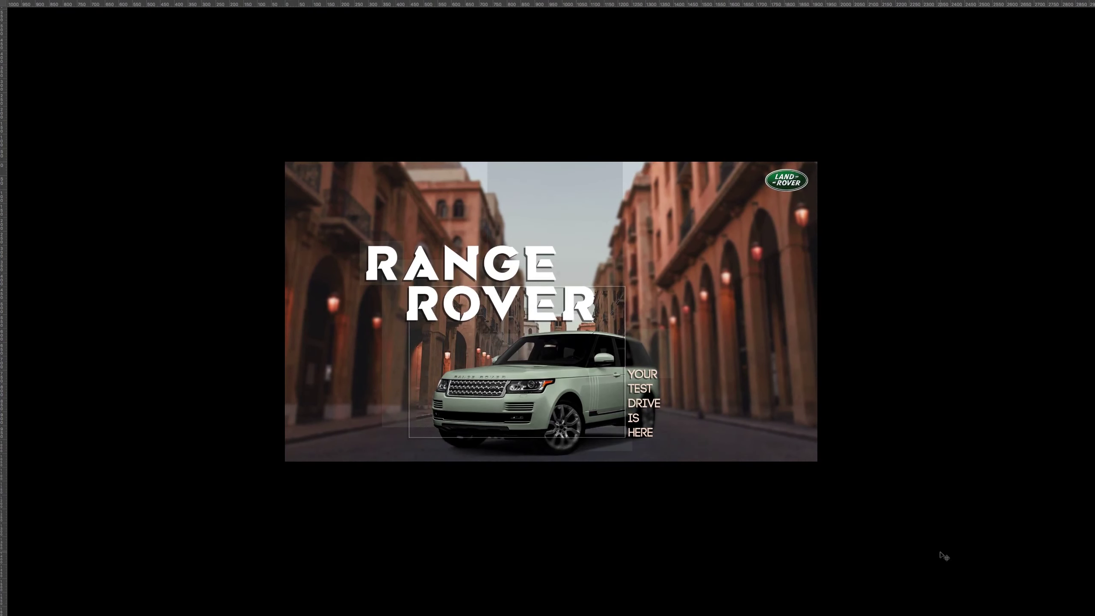